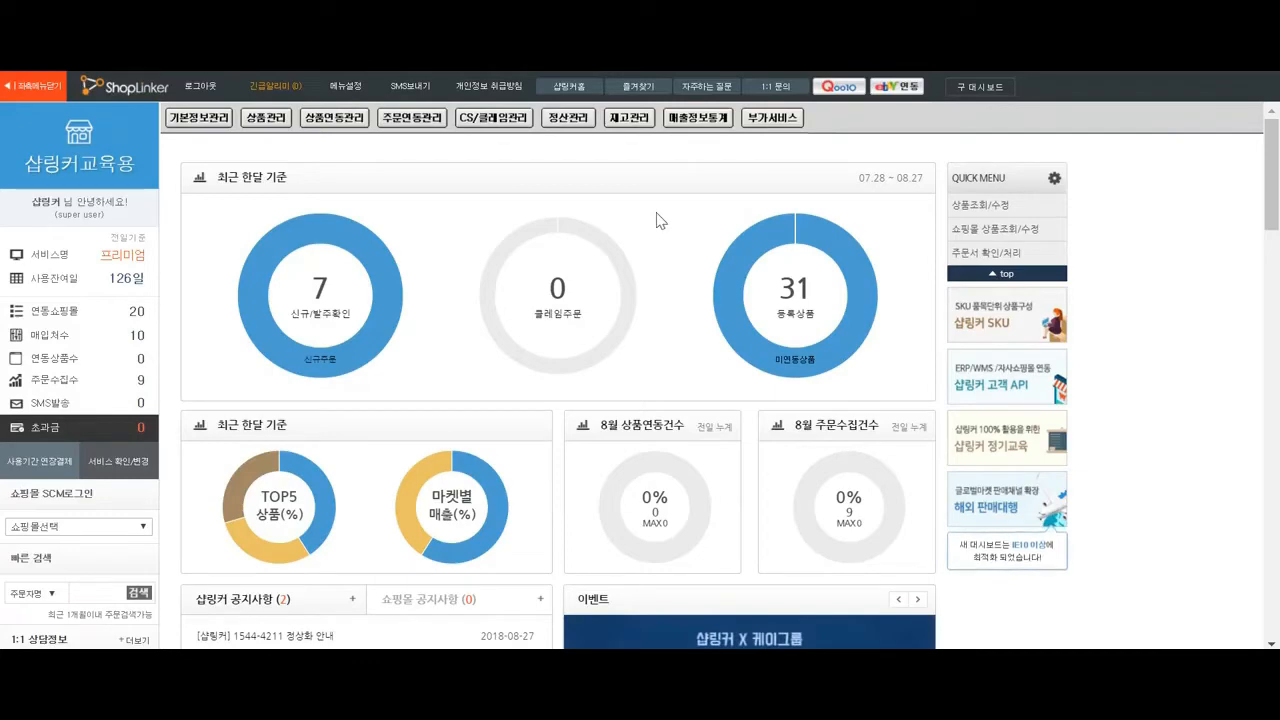
- Open the 주문서 확인/처리 page and search the orders collected from 2018-08-20 to 2018-08-27
mouse_move(418, 128)
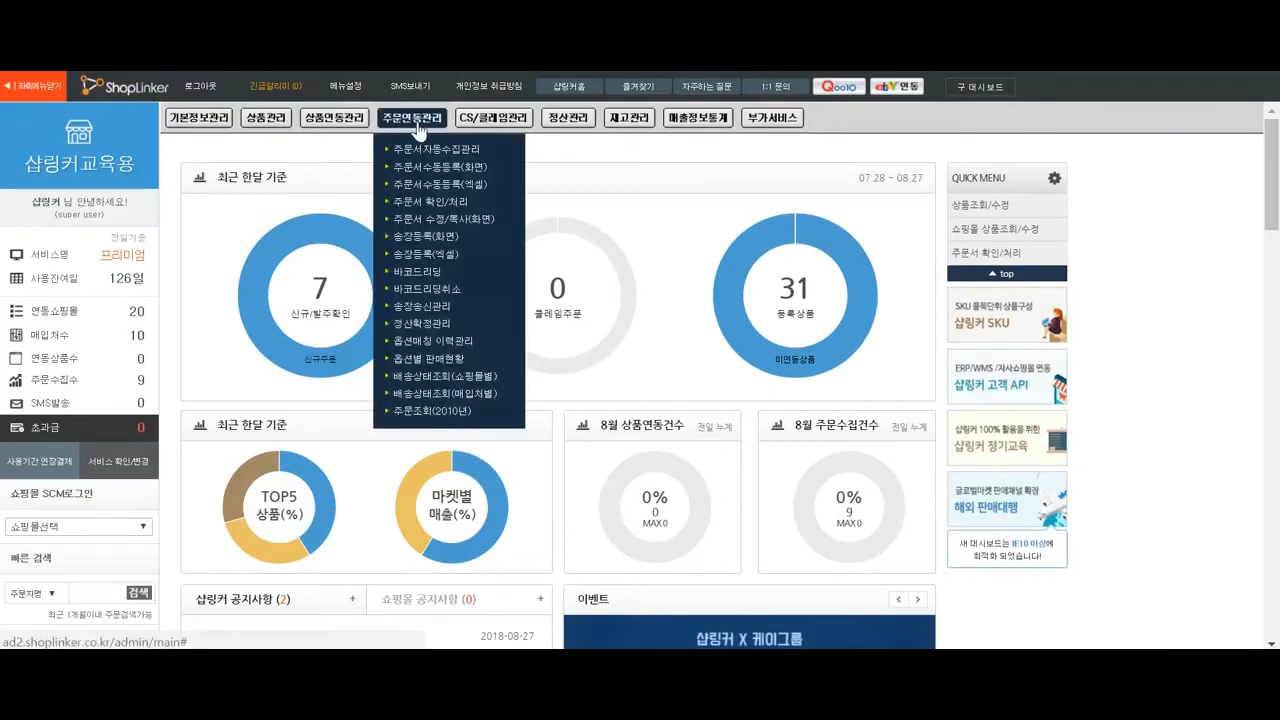
left_click(425, 201)
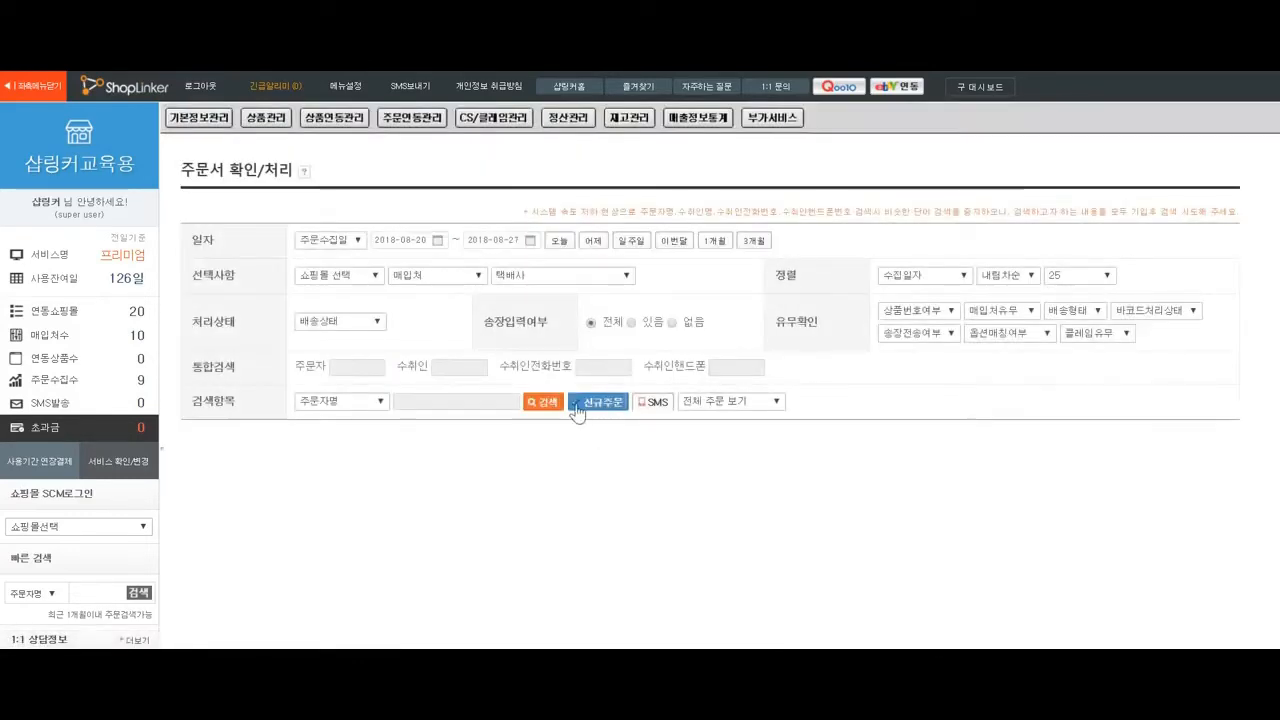
left_click(546, 408)
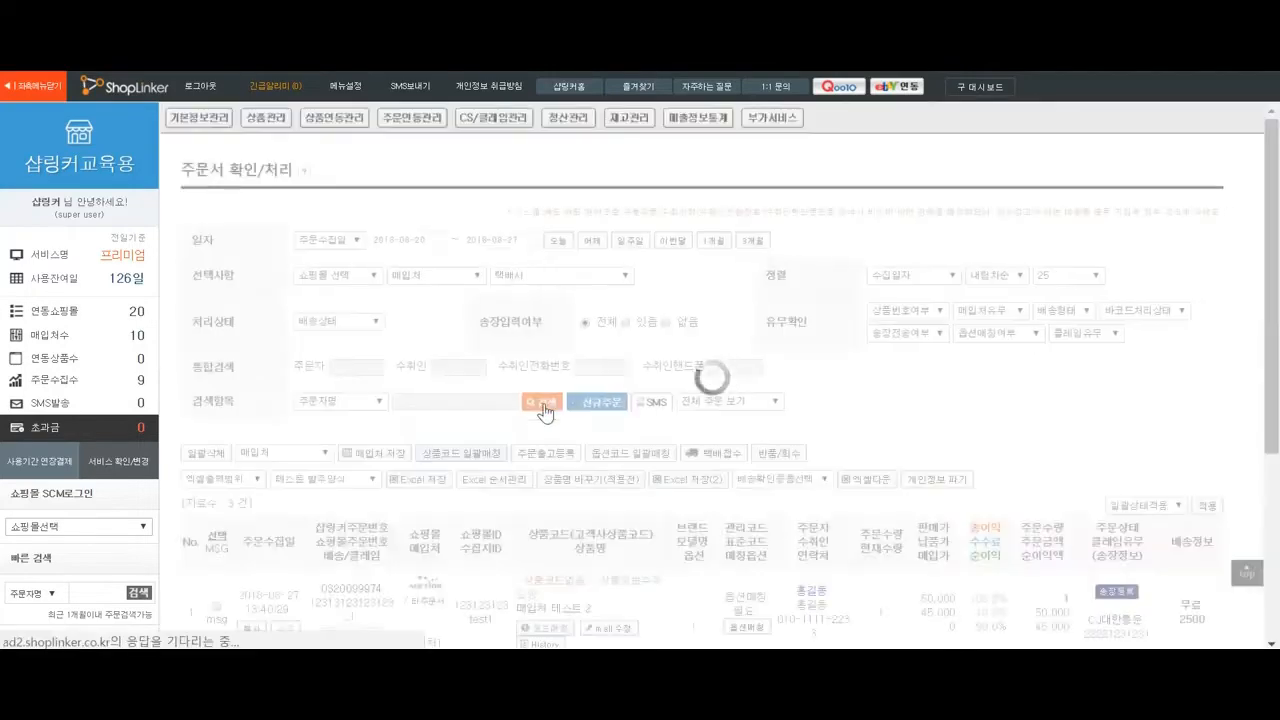
- Copy the first listed order (매입처 테스트 2), register the copy with its default values and reload the order list
scroll(514, 509, "down", 3)
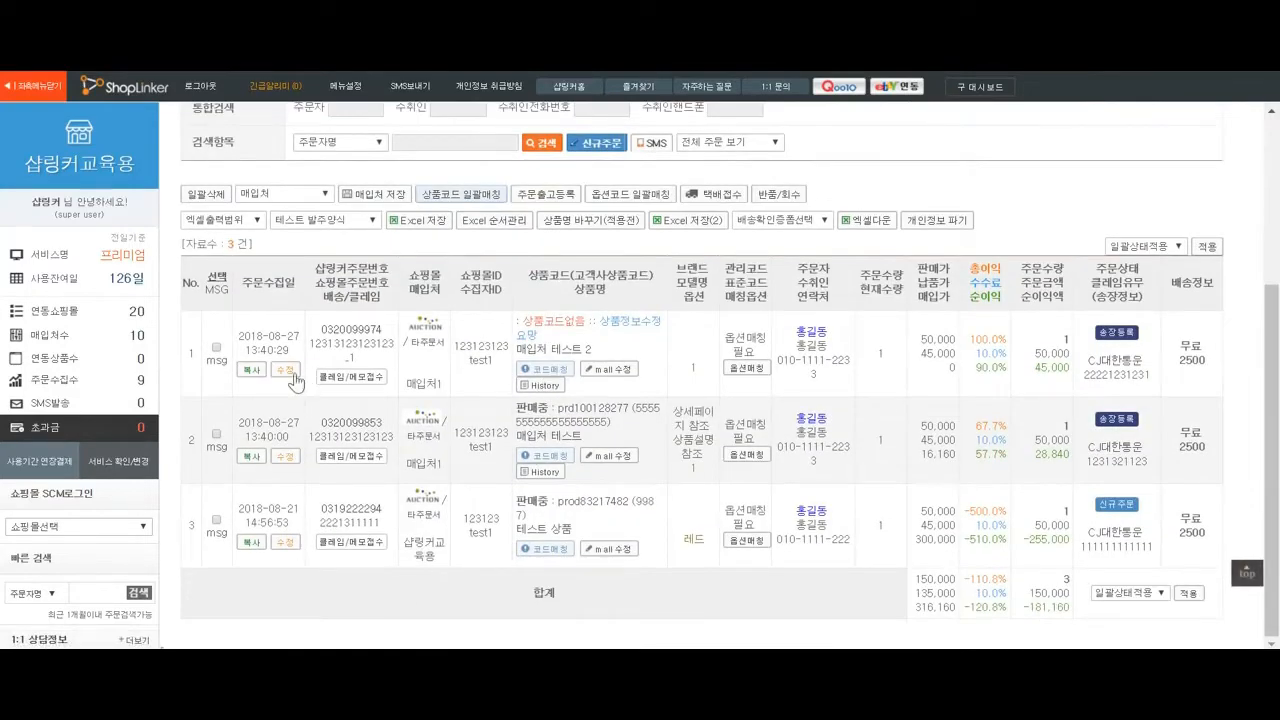
left_click(240, 373)
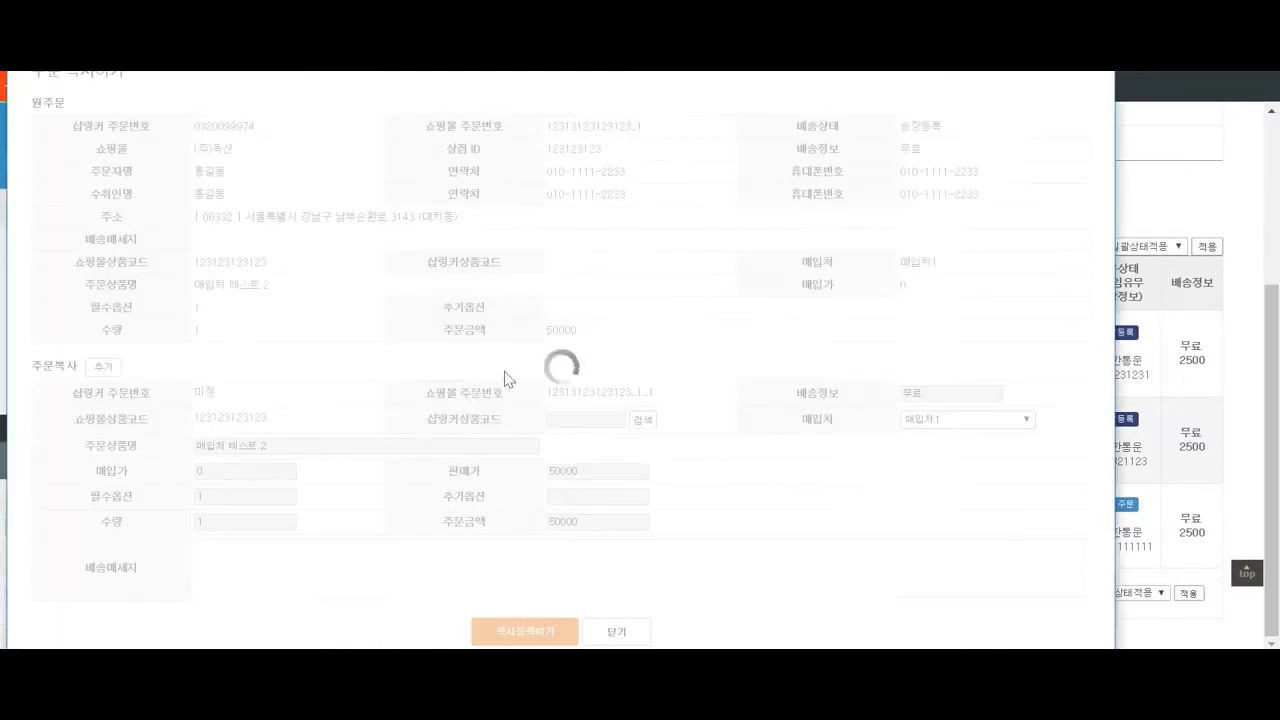
left_click(535, 628)
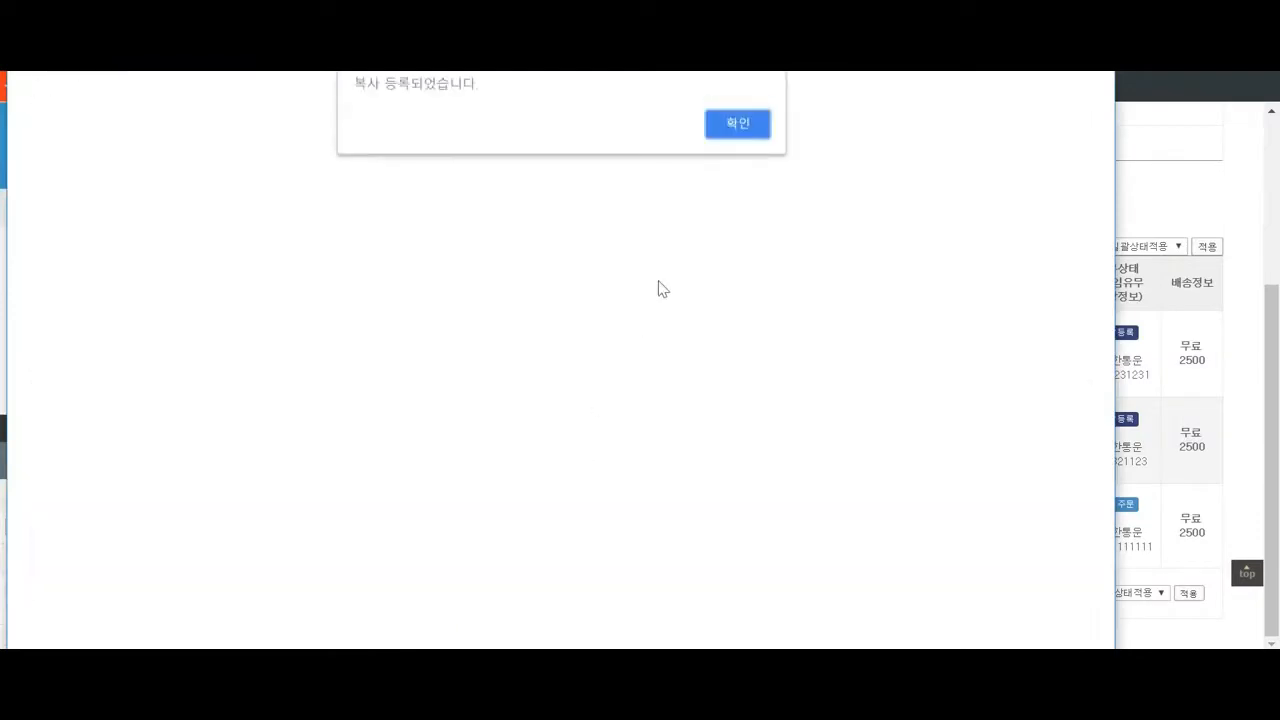
key("Return")
left_click(543, 145)
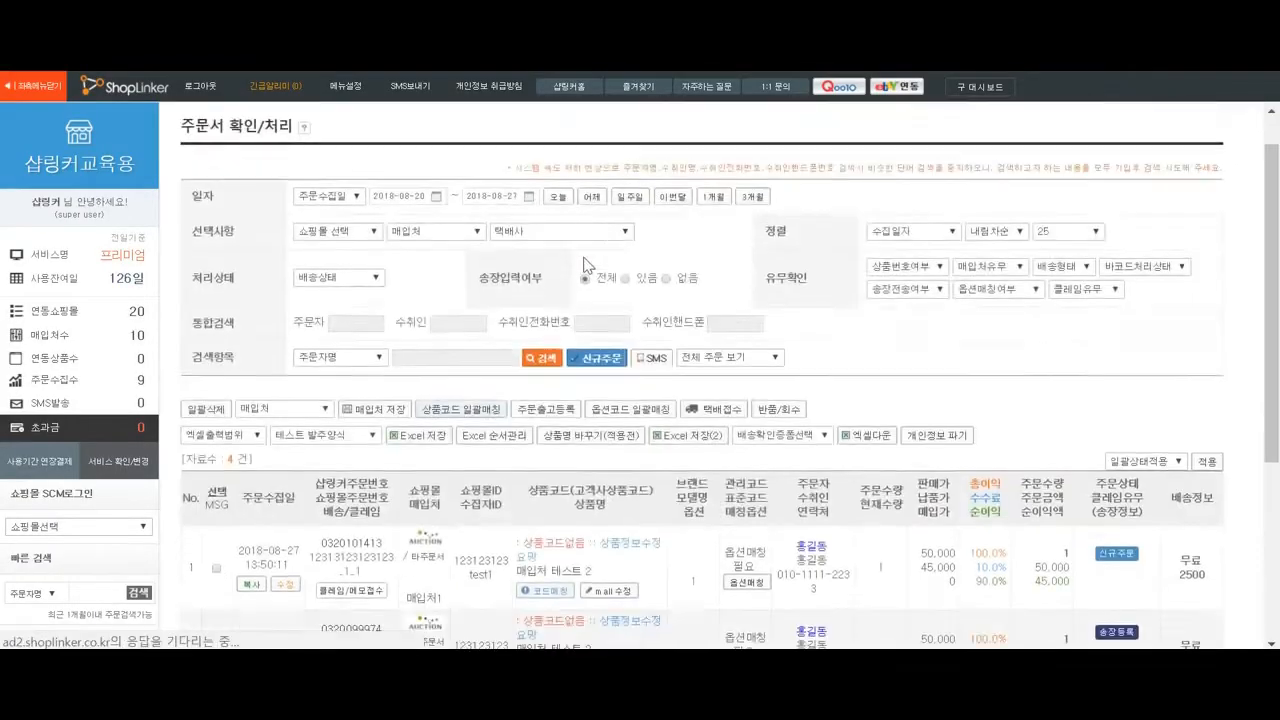
- Open product code matching for the copied order without a product code, clear the product name filter and search all products
scroll(545, 250, "down", 3)
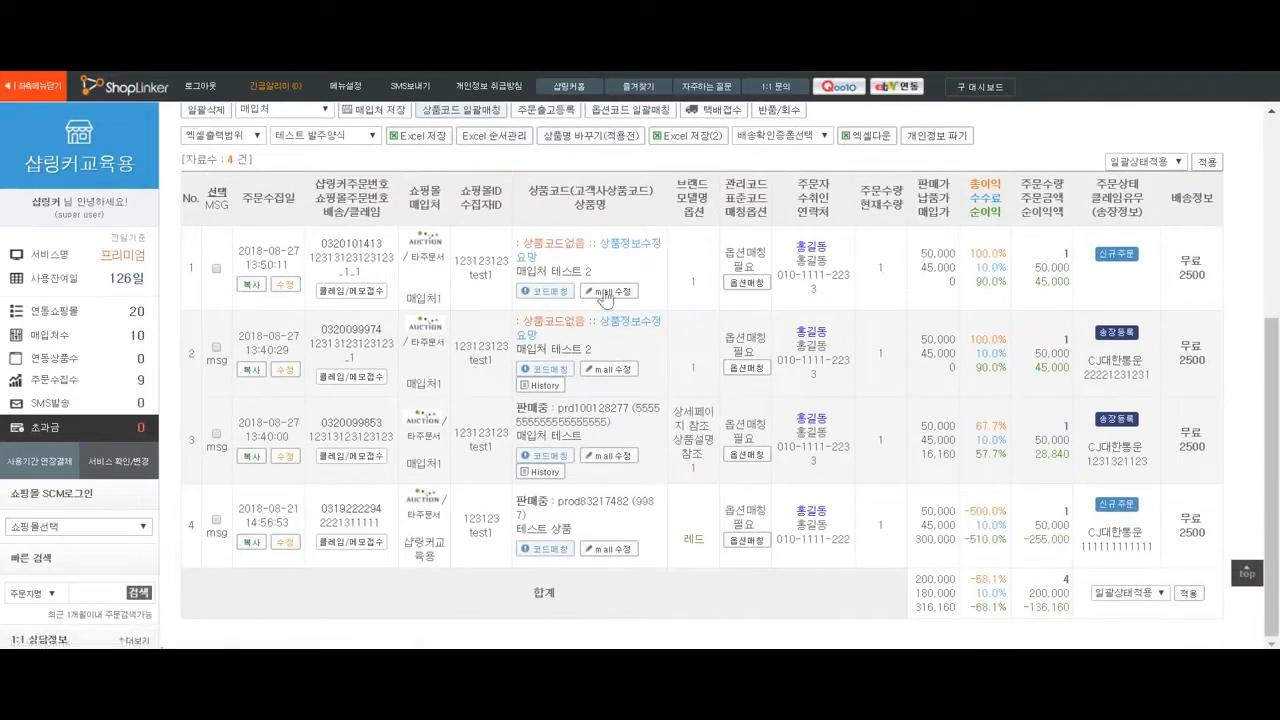
left_click_drag(526, 244, 586, 244)
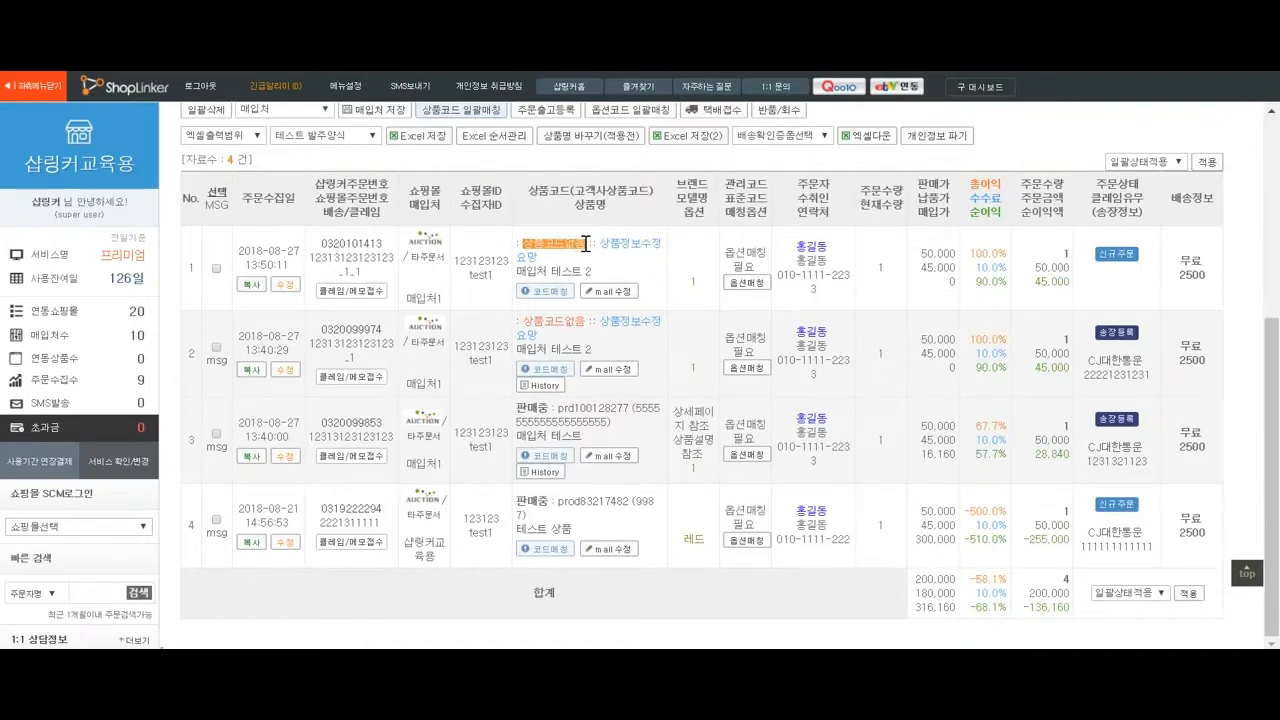
scroll(680, 288, "up", 1)
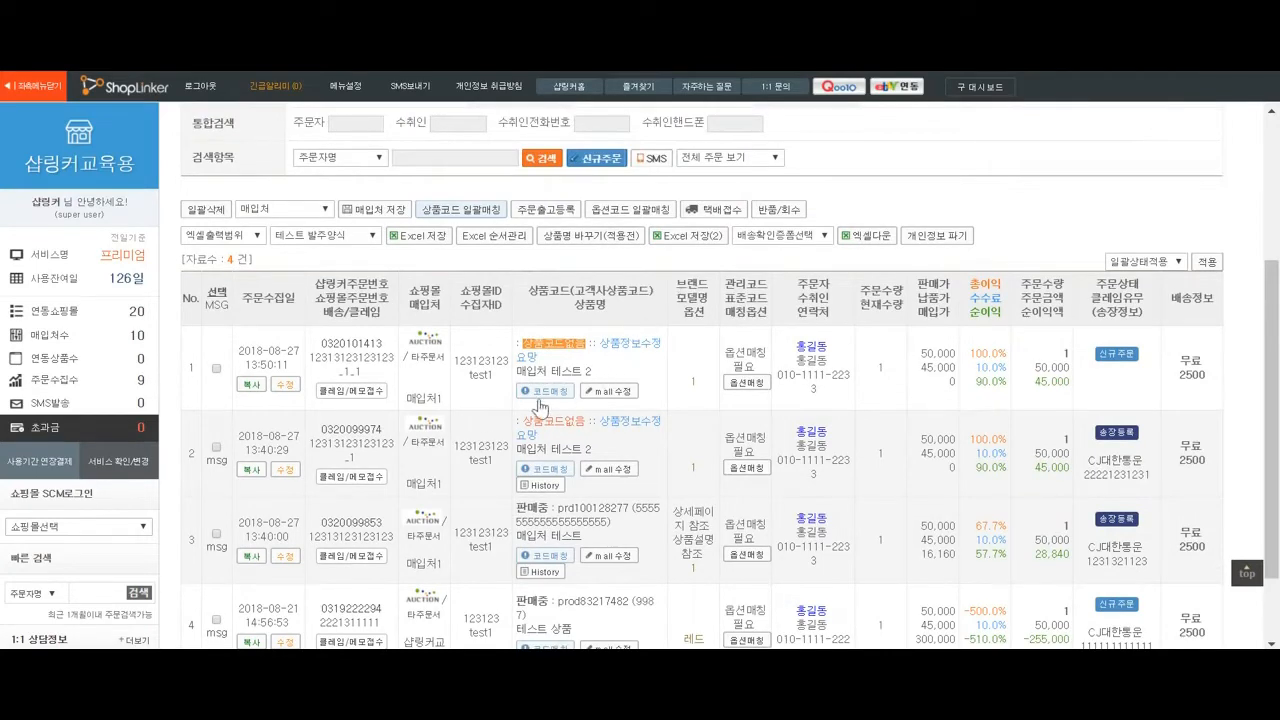
left_click(539, 398)
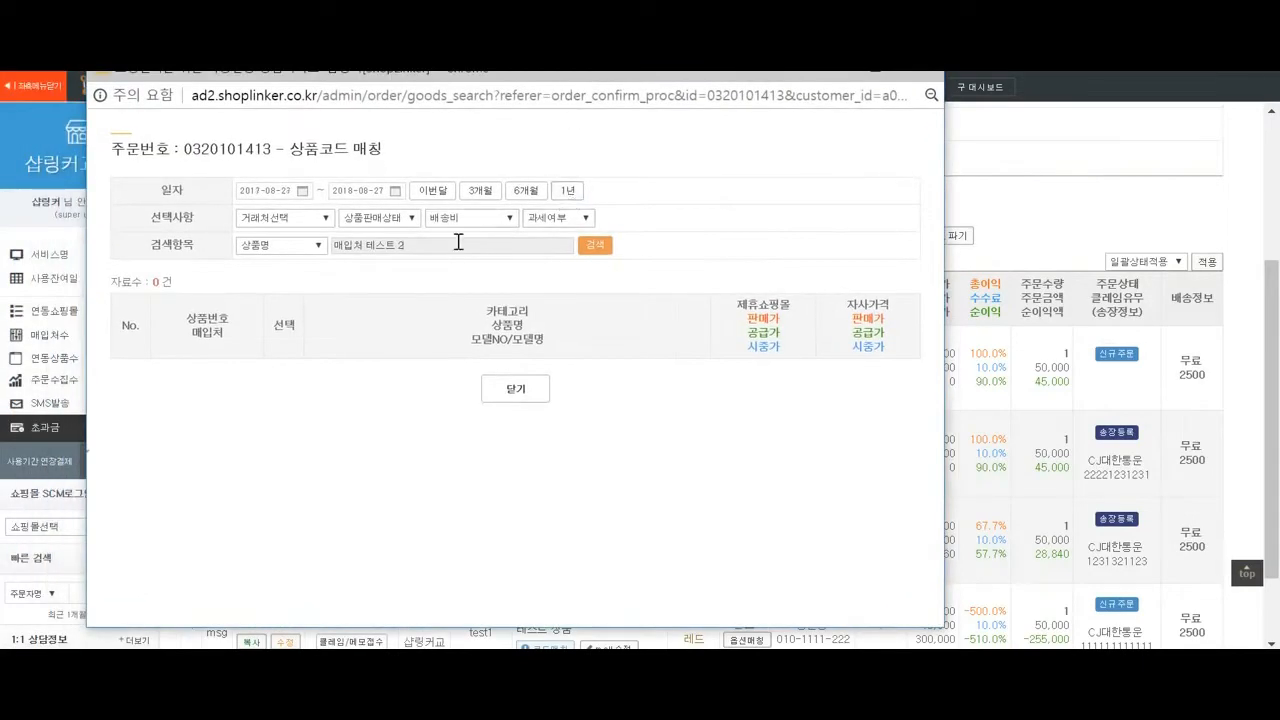
double_click(455, 244)
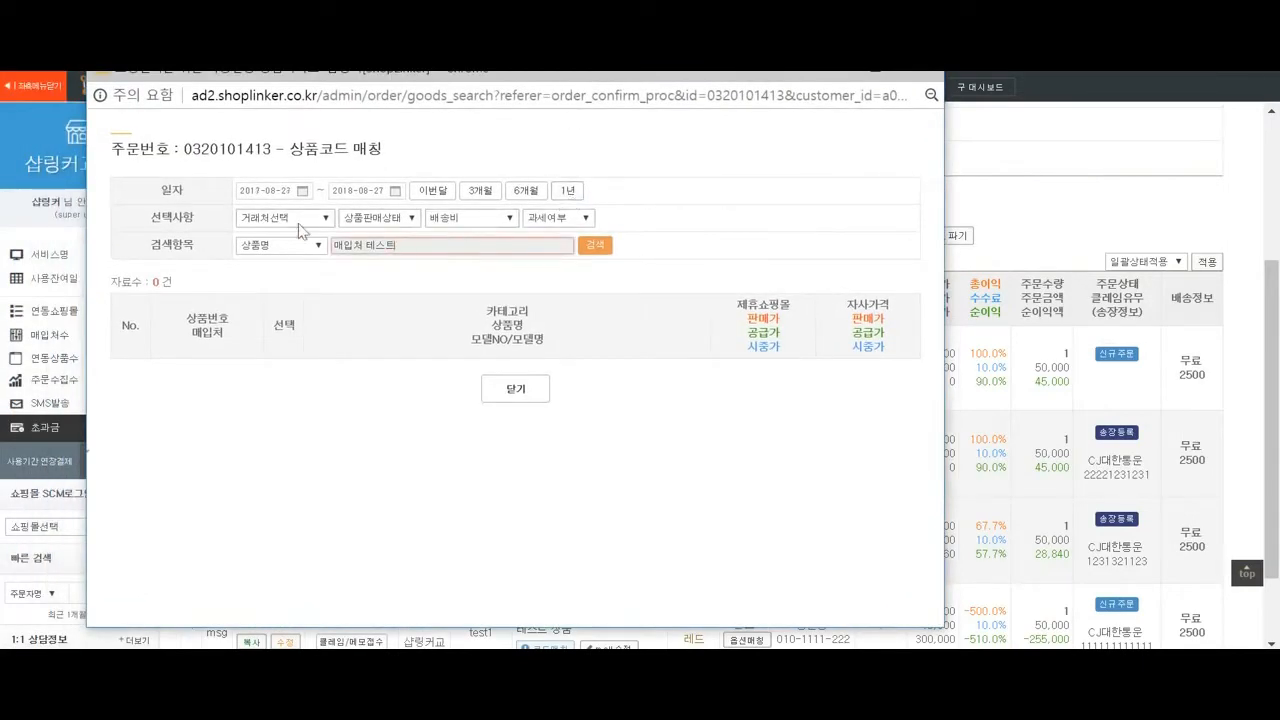
key("BackSpace")
key("BackSpace")
key("BackSpace")
key("BackSpace")
key("BackSpace")
key("BackSpace")
key("BackSpace")
left_click(588, 248)
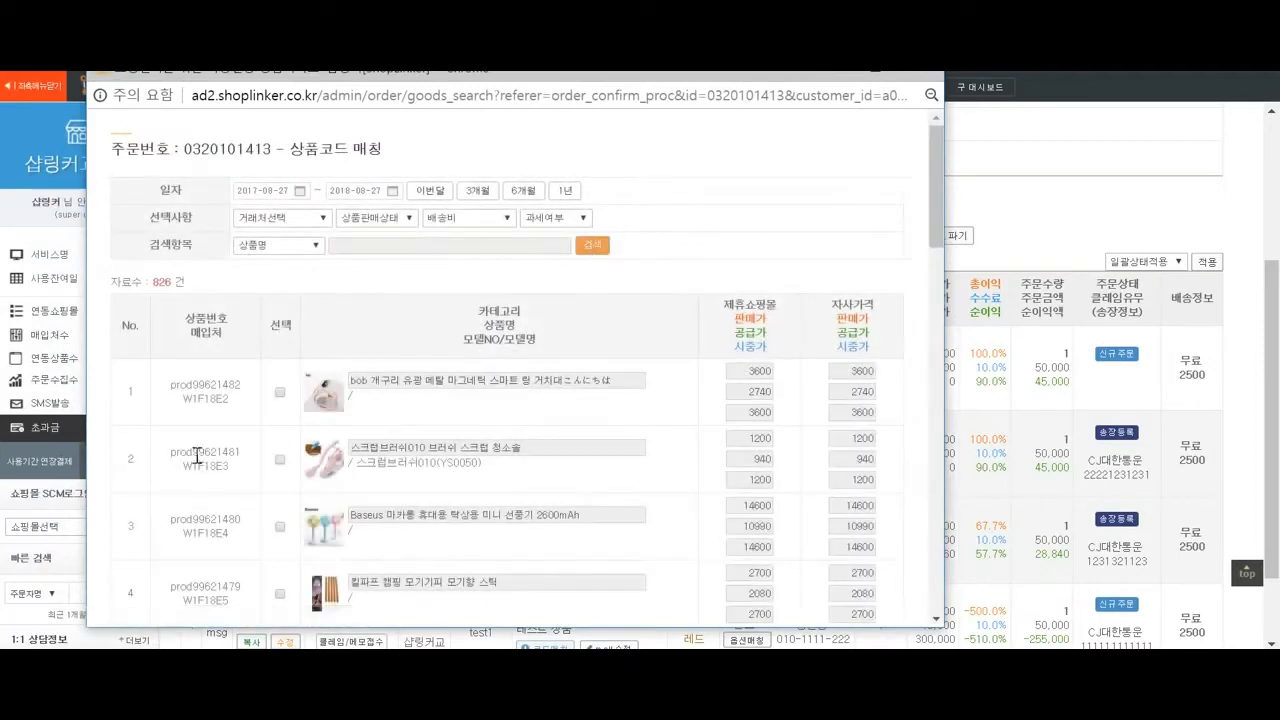
- Match the order to the first product, prod99621482, and confirm the match
left_click(280, 393)
left_click(618, 373)
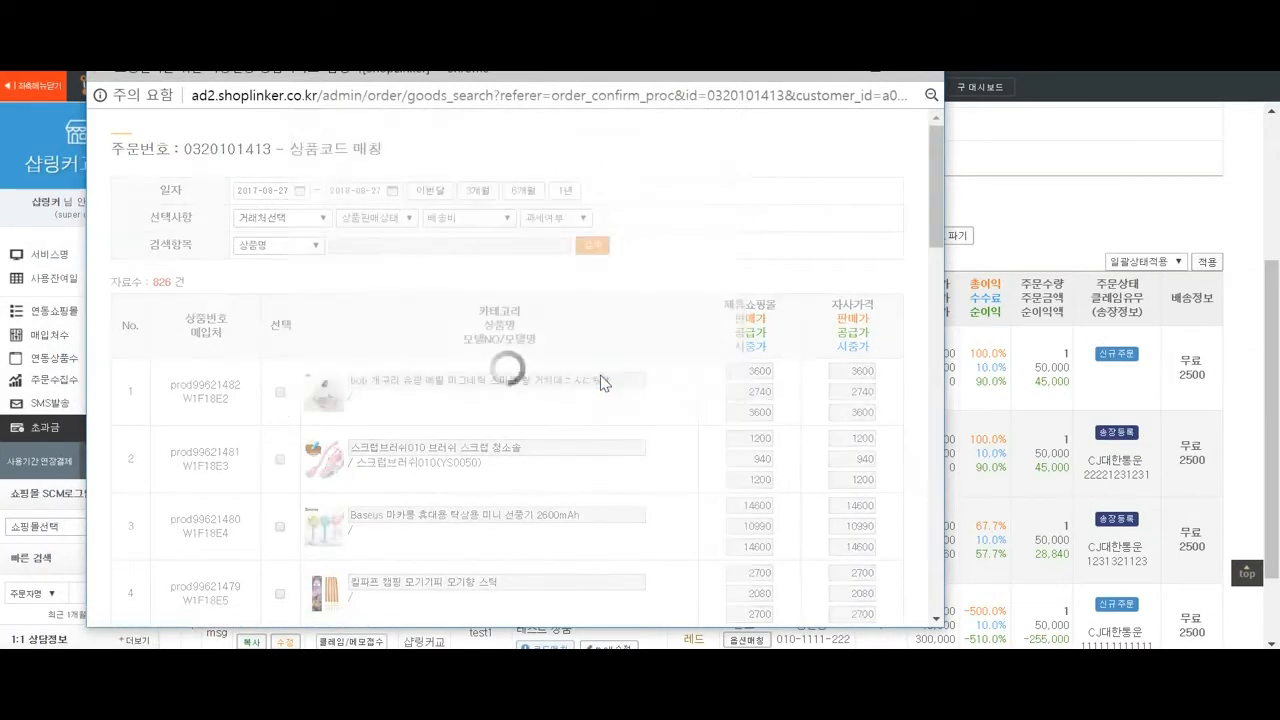
key("Return")
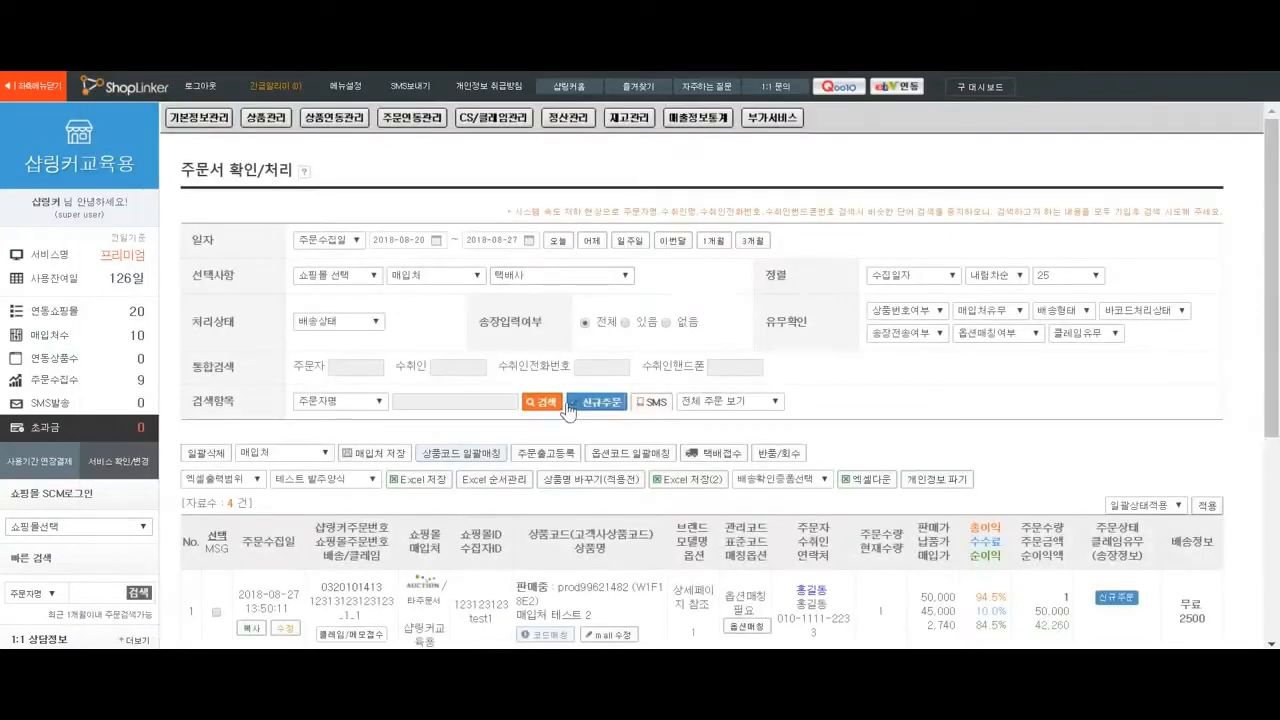
- Check the matched order's product code and name, and compare them with the preview of product prod99621482
scroll(558, 255, "down", 2)
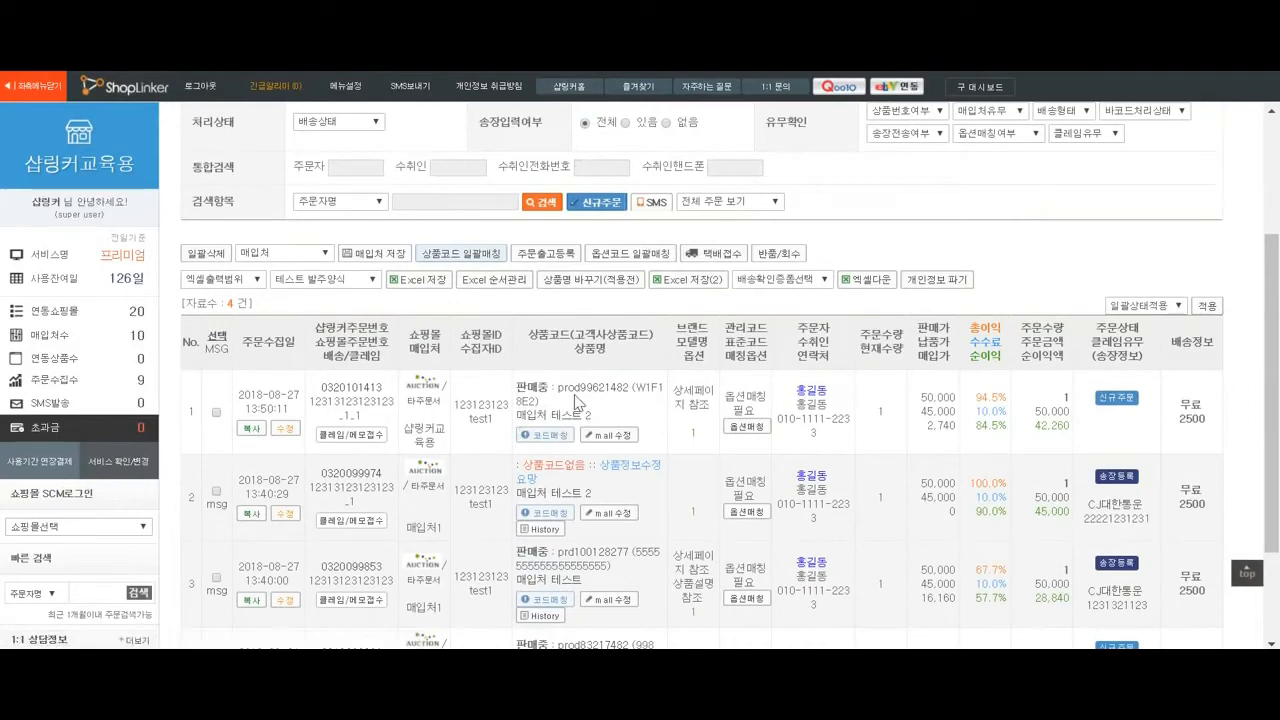
left_click(578, 392)
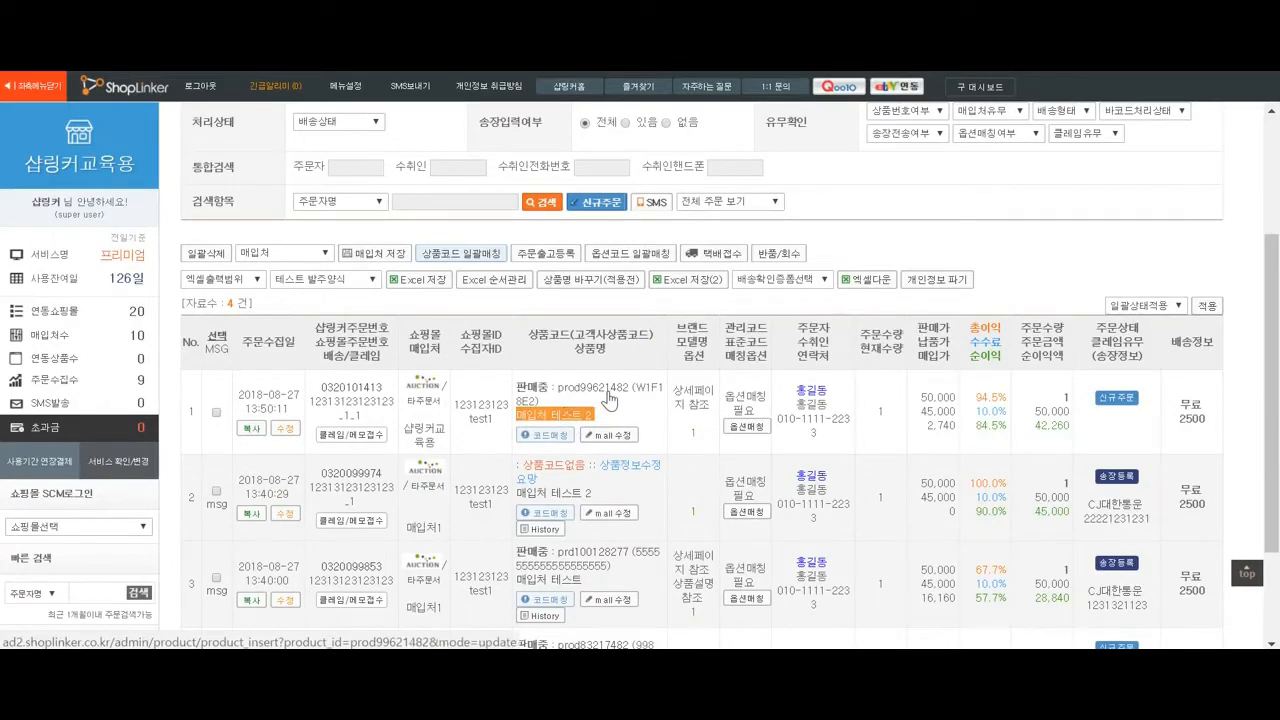
left_click(549, 420)
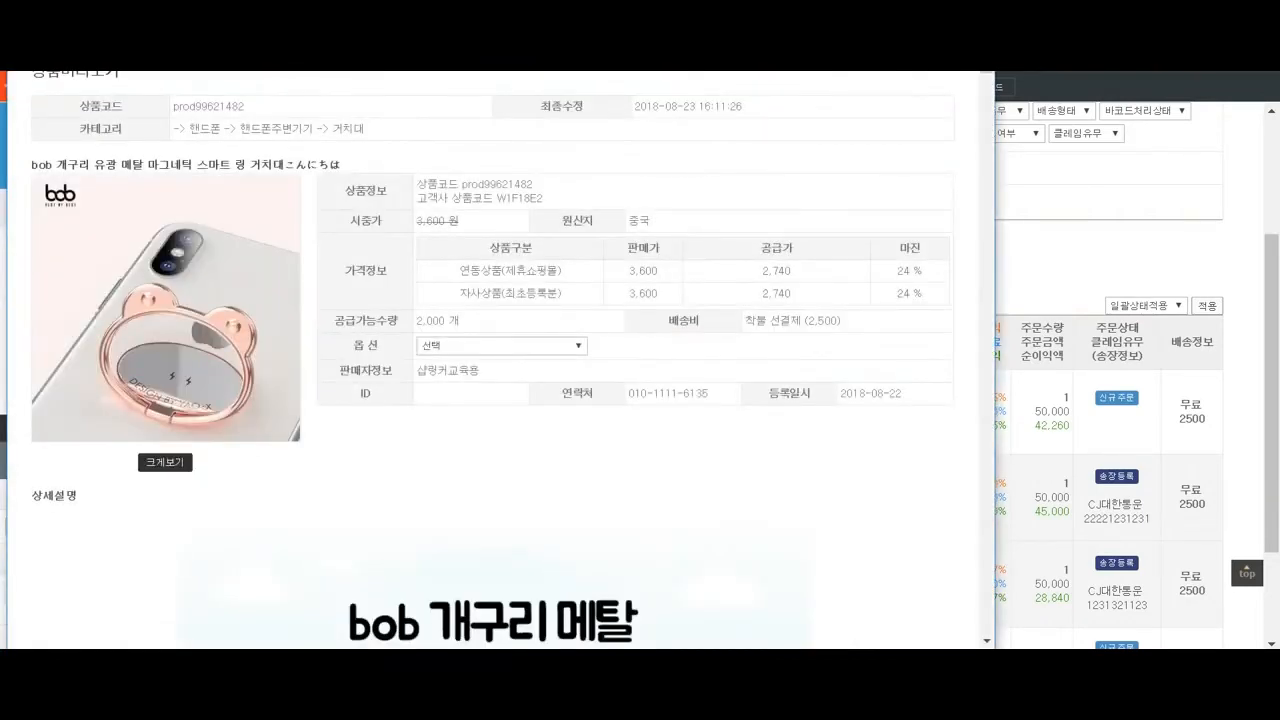
key("alt+F4")
left_click(549, 420)
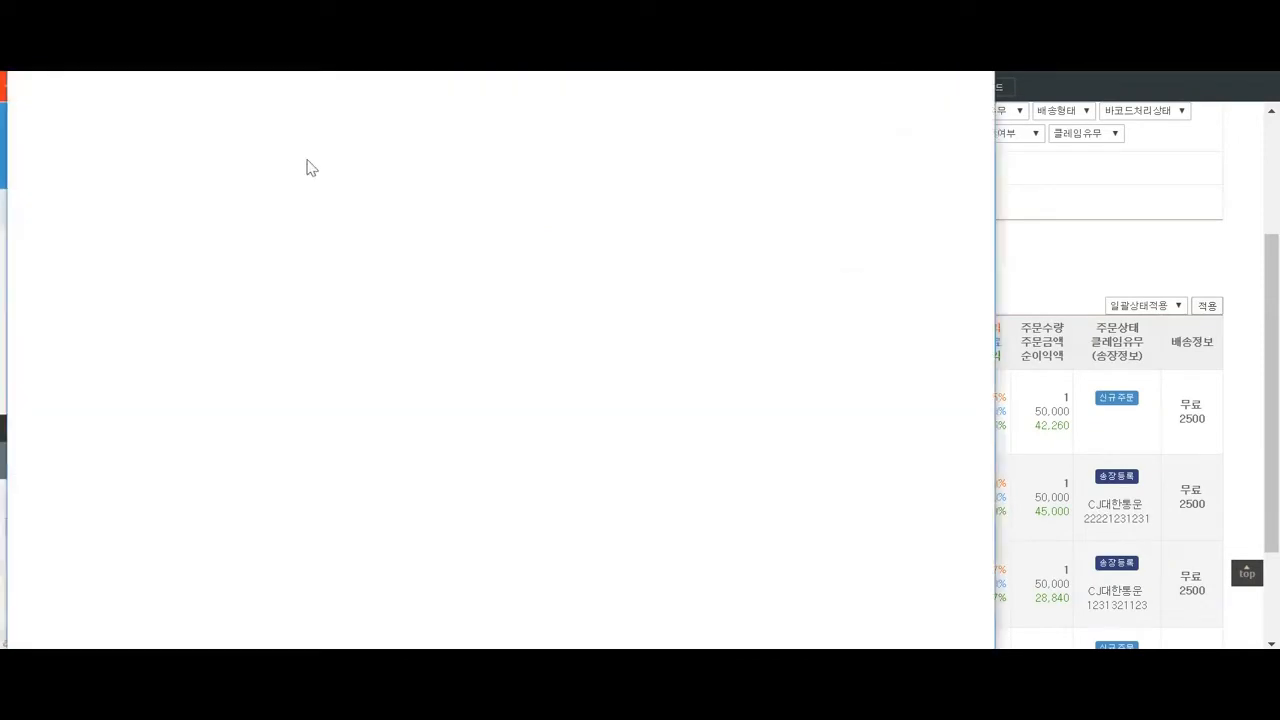
left_click_drag(205, 163, 272, 163)
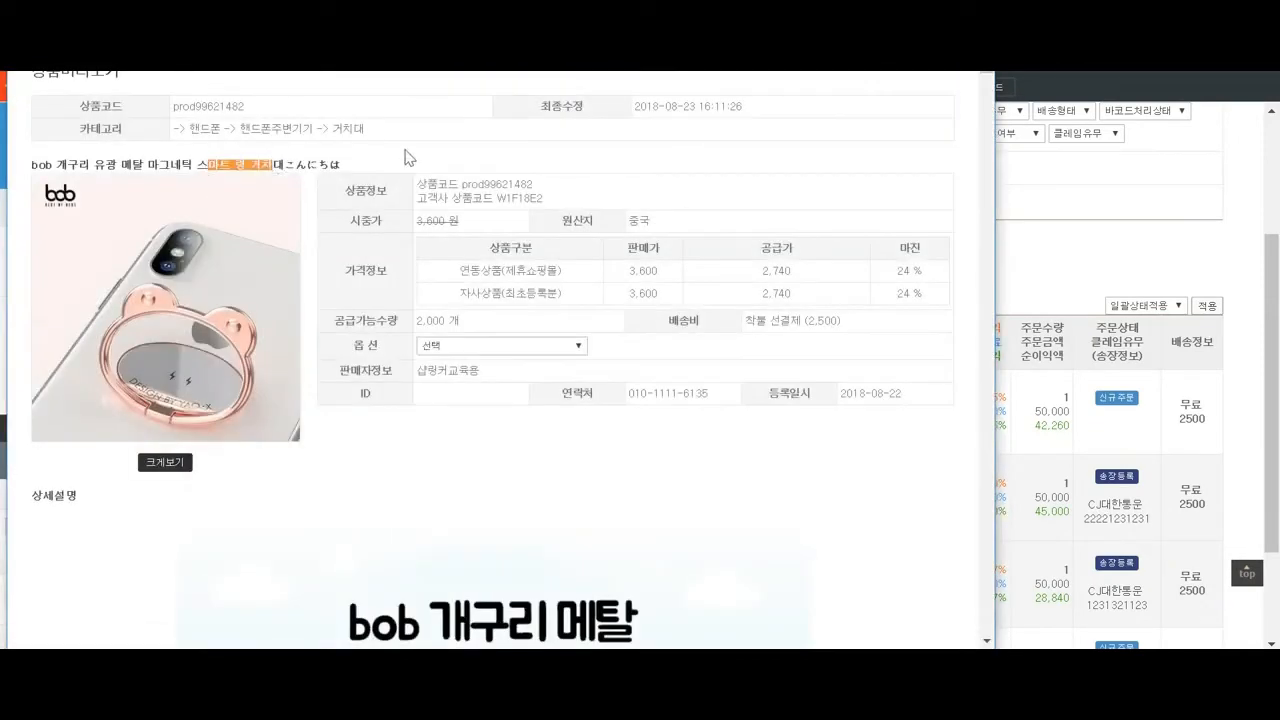
key("alt+F4")
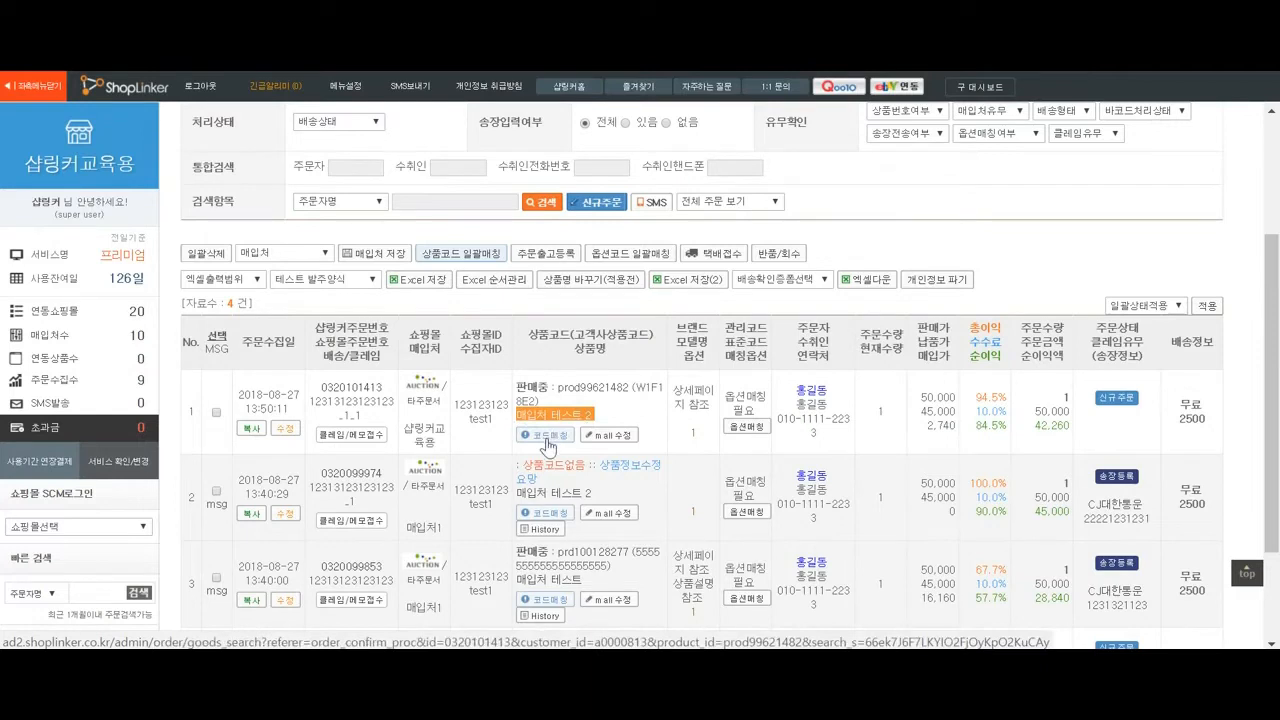
- Select all listed orders, search option matching for prod99621482 from the first order, and close the option window
left_click(216, 336)
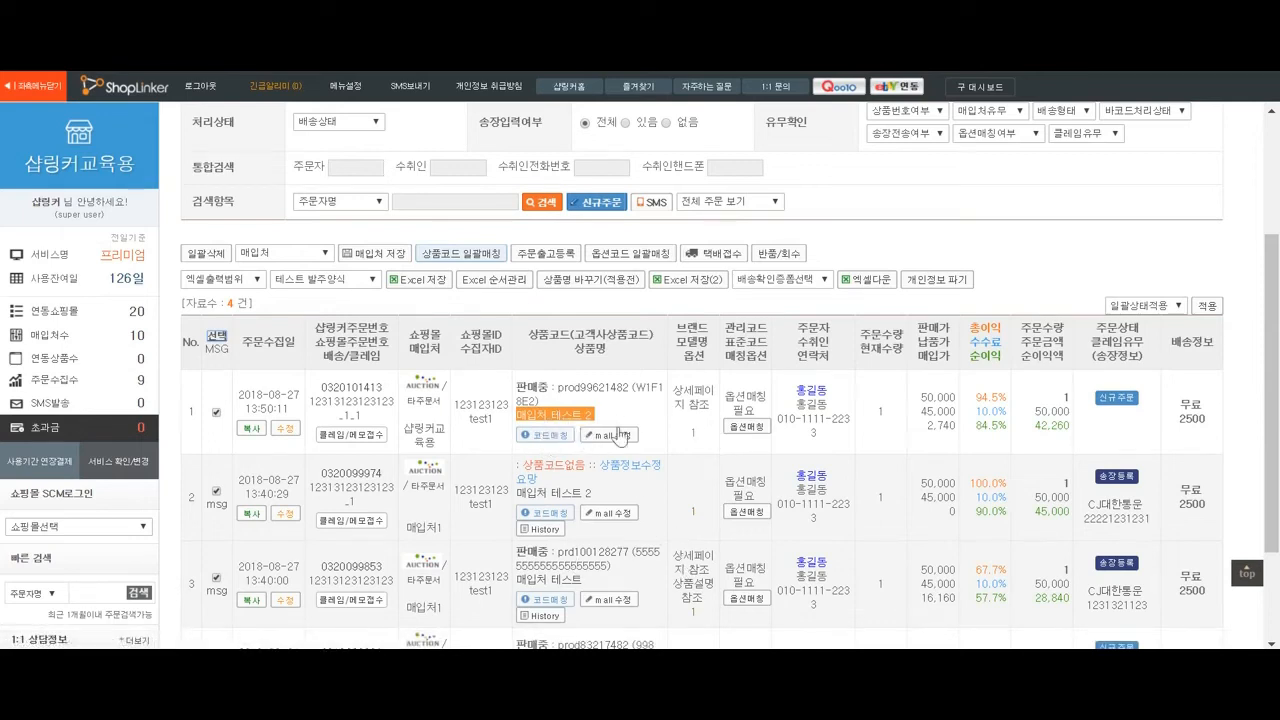
left_click(740, 427)
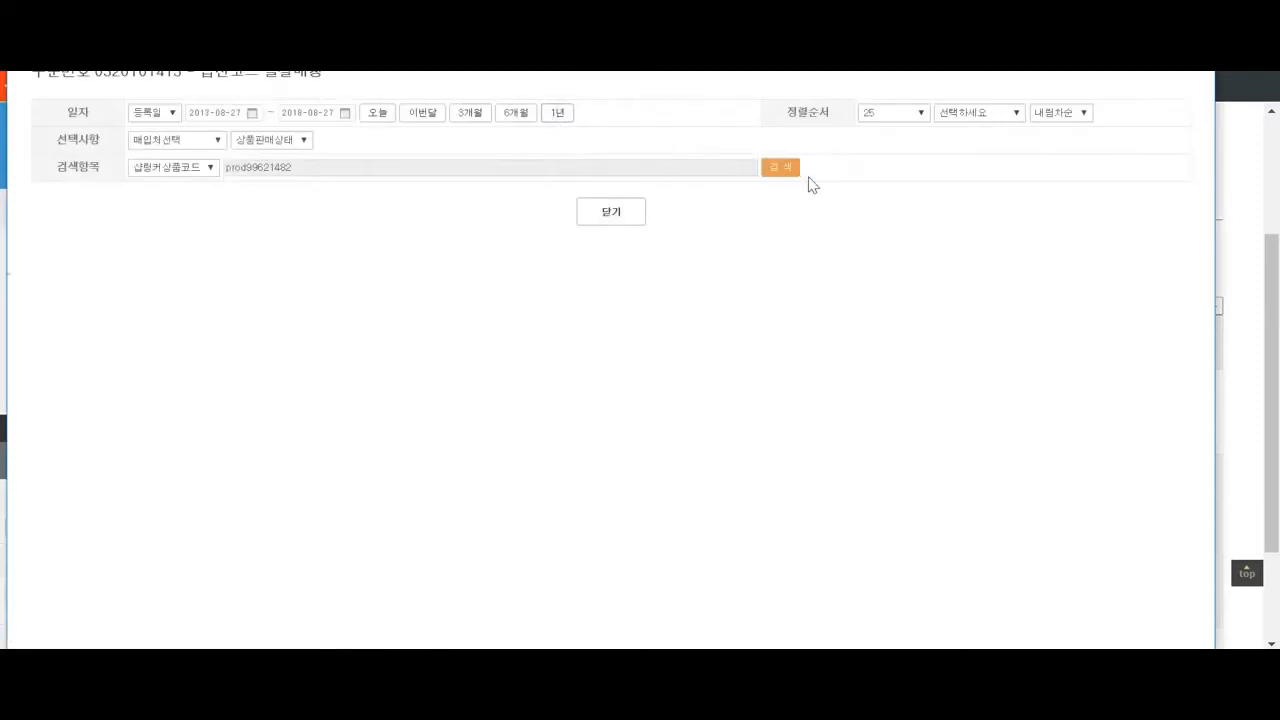
left_click(782, 168)
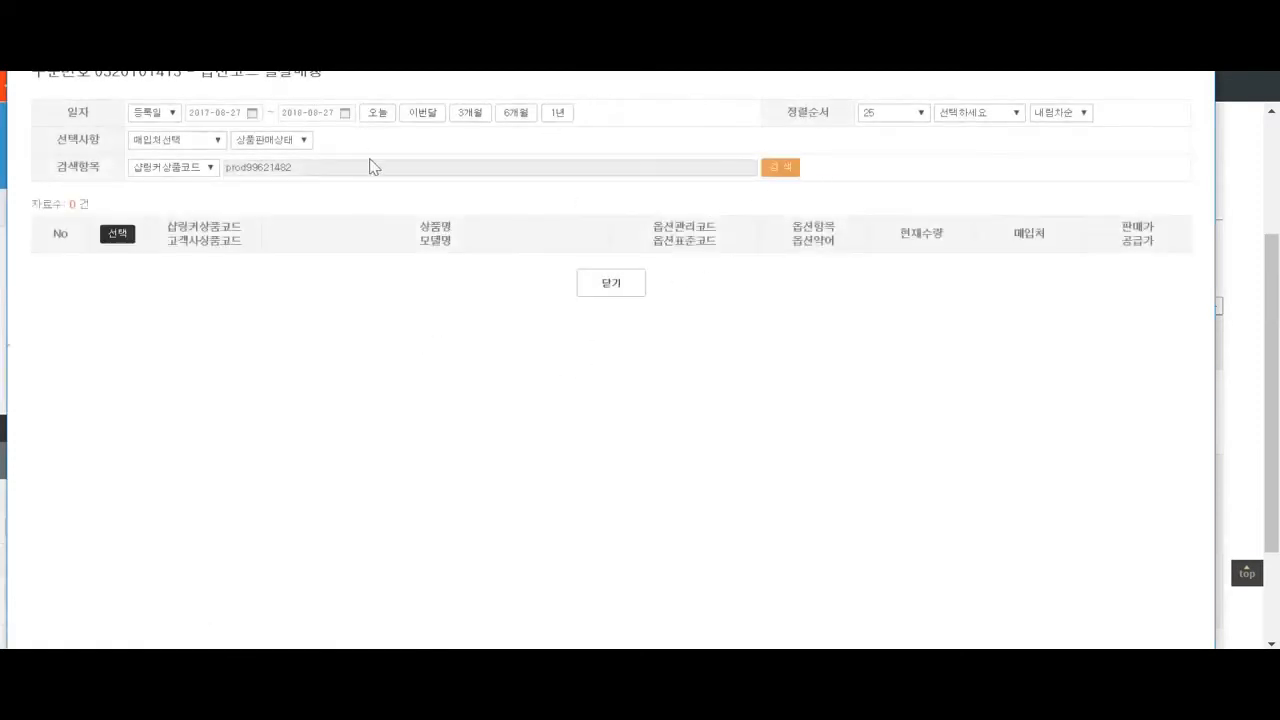
double_click(313, 167)
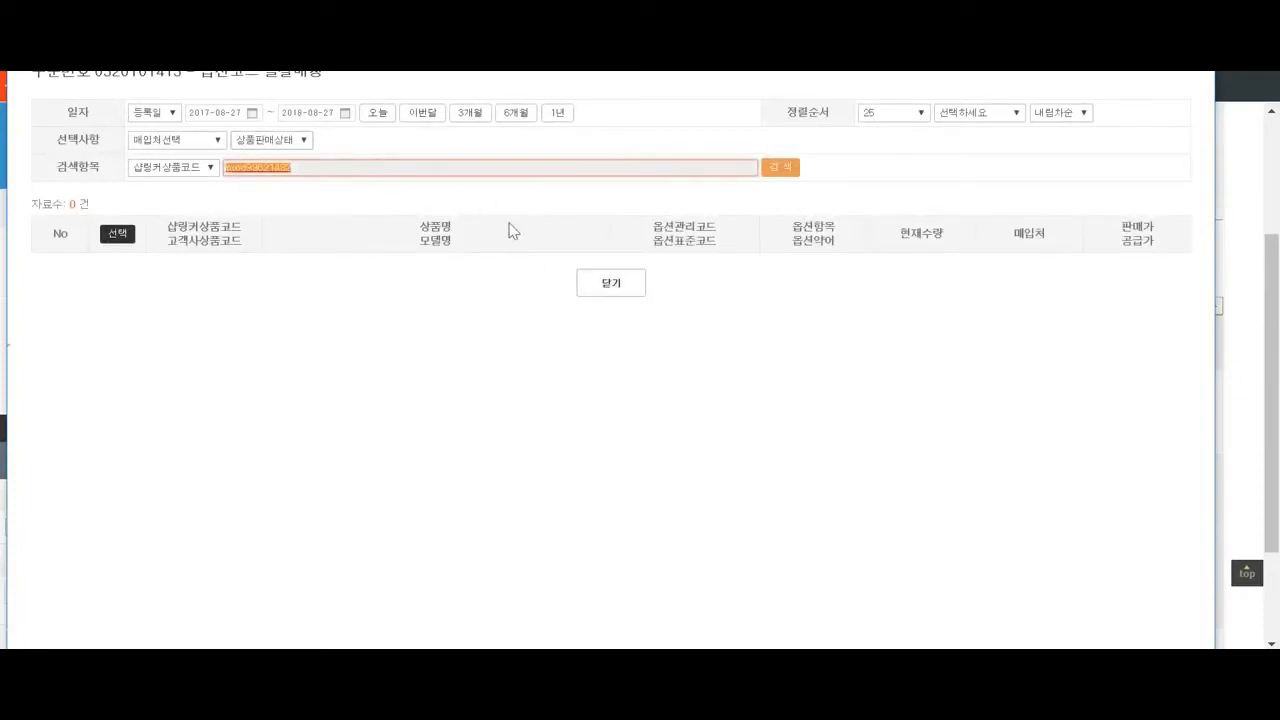
left_click(615, 296)
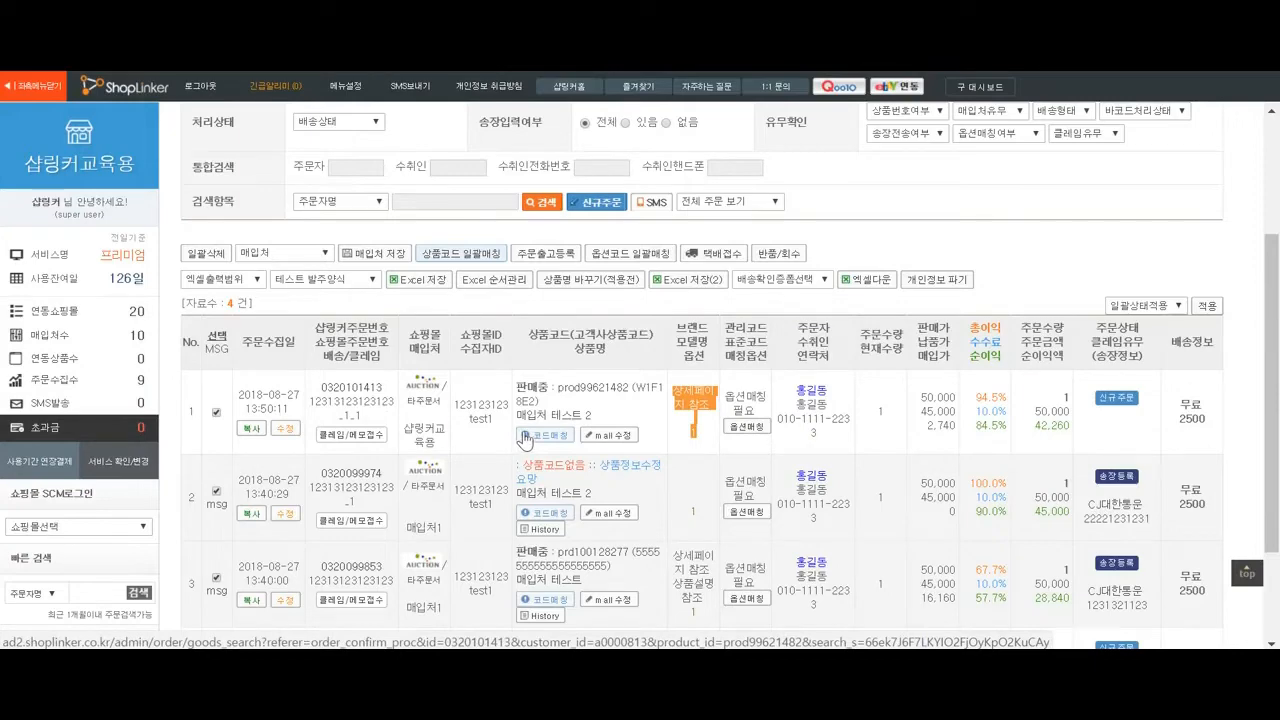
- Open the 쇼핑몰 코드매칭관리 page and search the products registered this month
scroll(524, 438, "up", 3)
mouse_move(351, 130)
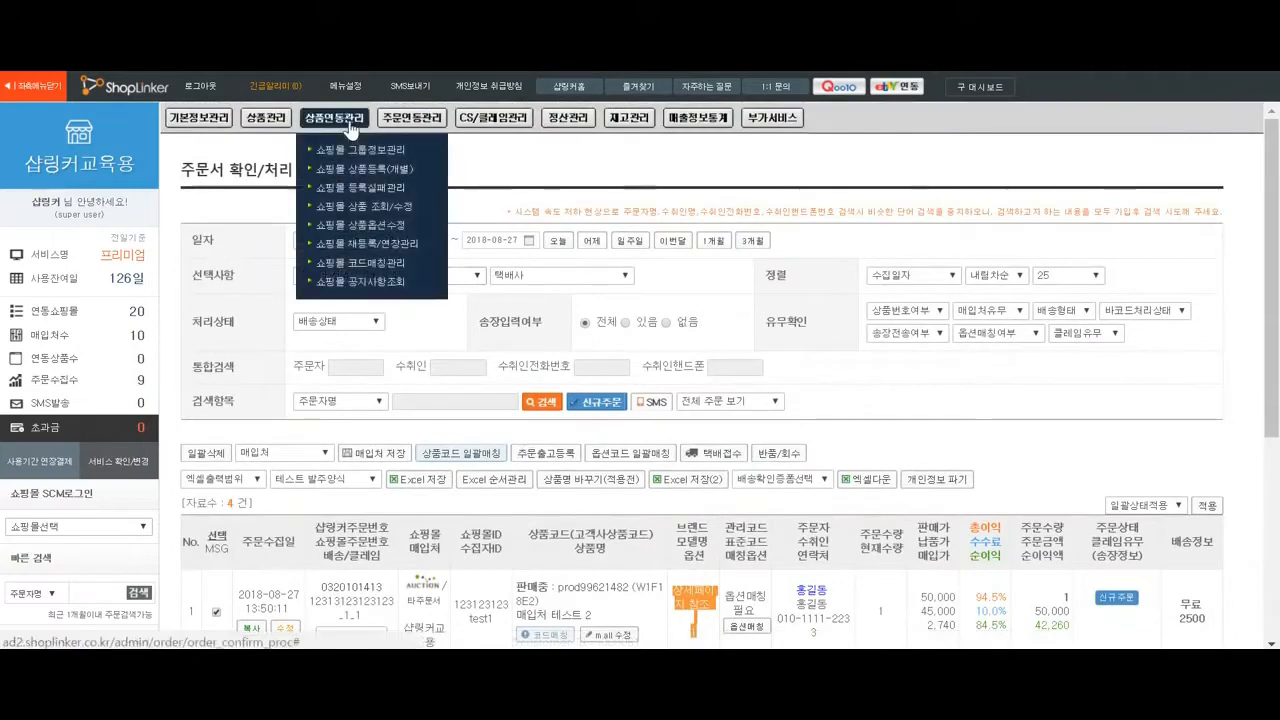
left_click(356, 264)
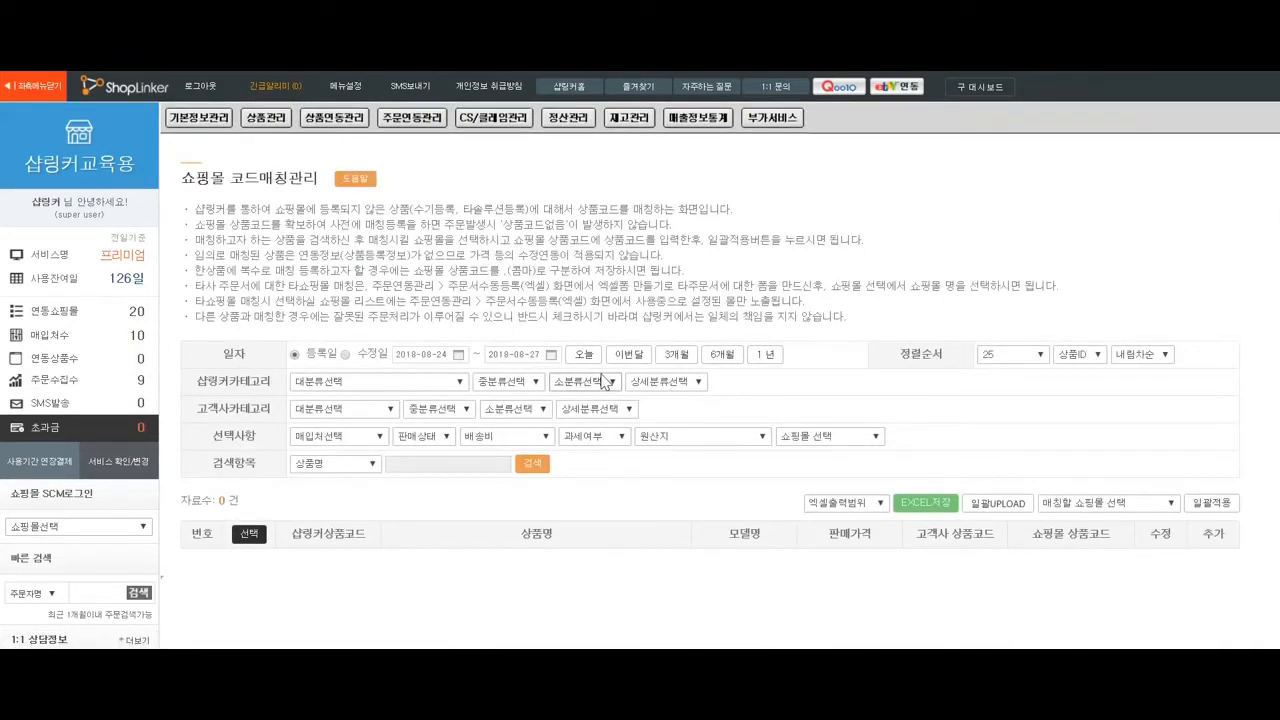
left_click(628, 354)
left_click(531, 463)
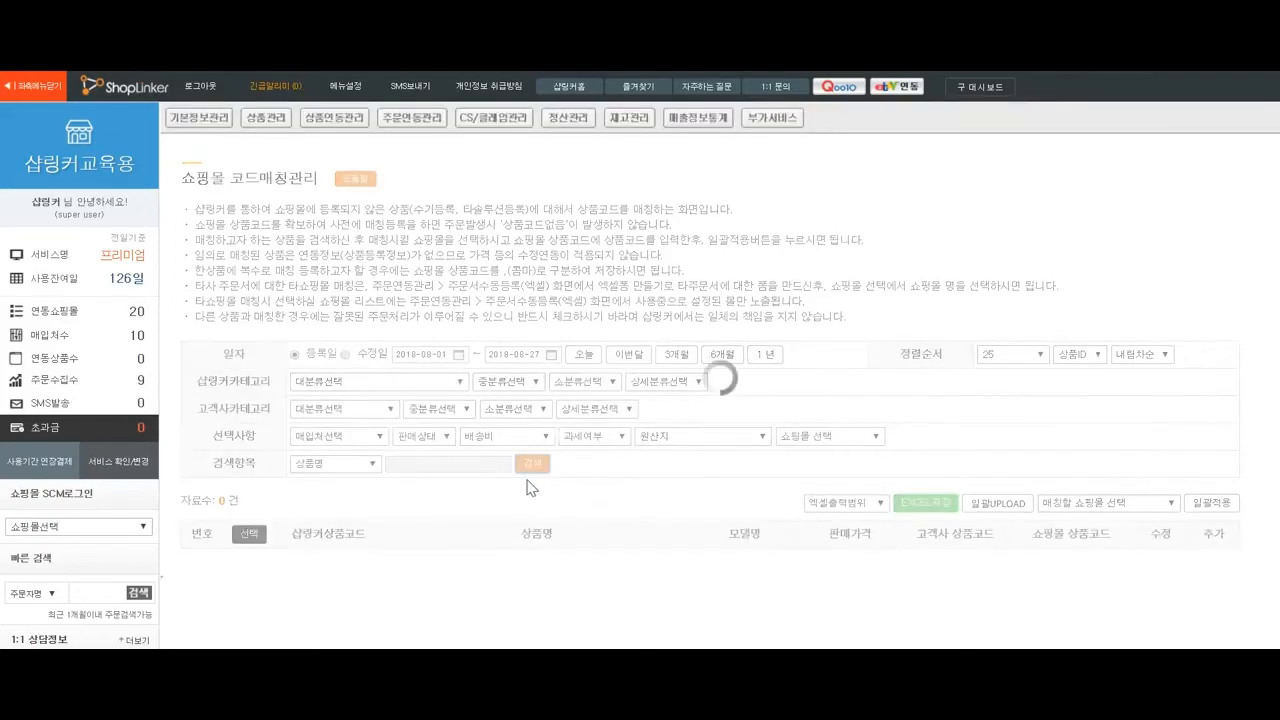
- Select all listed products, export only the selected items to an Excel file and open it in Excel
scroll(586, 530, "down", 1)
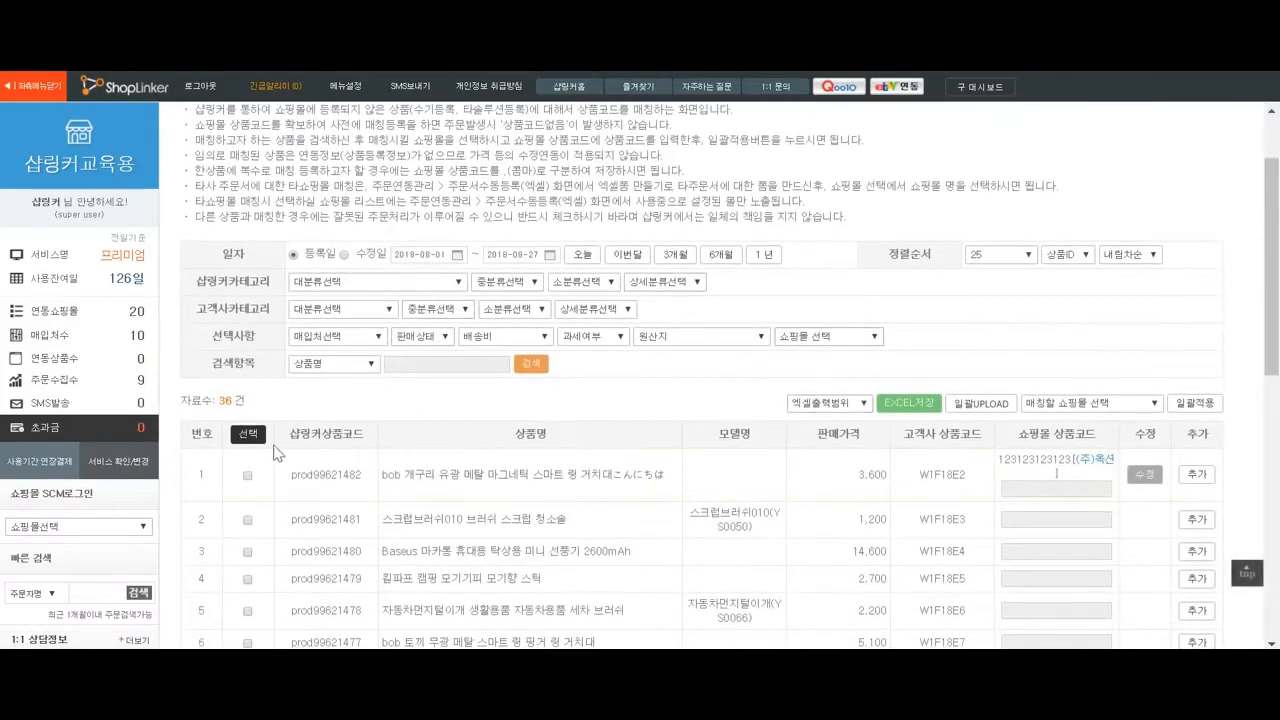
left_click(248, 433)
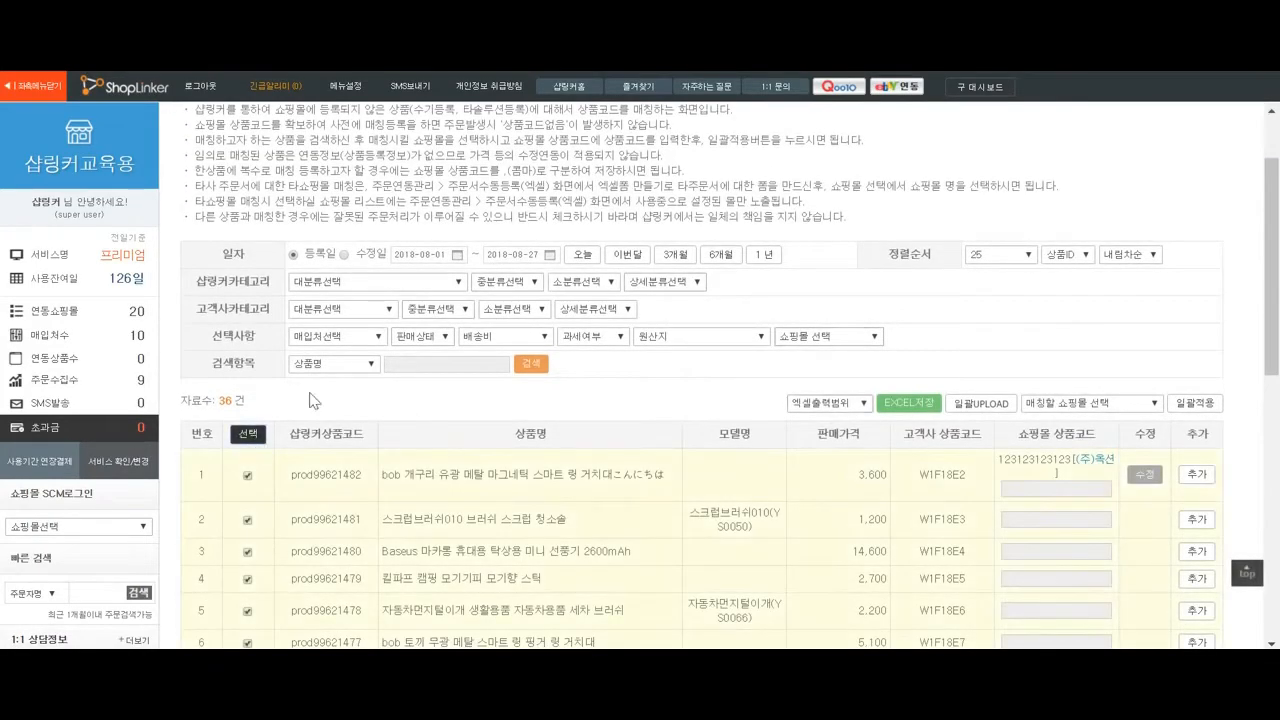
left_click(839, 403)
left_click(815, 431)
left_click(933, 404)
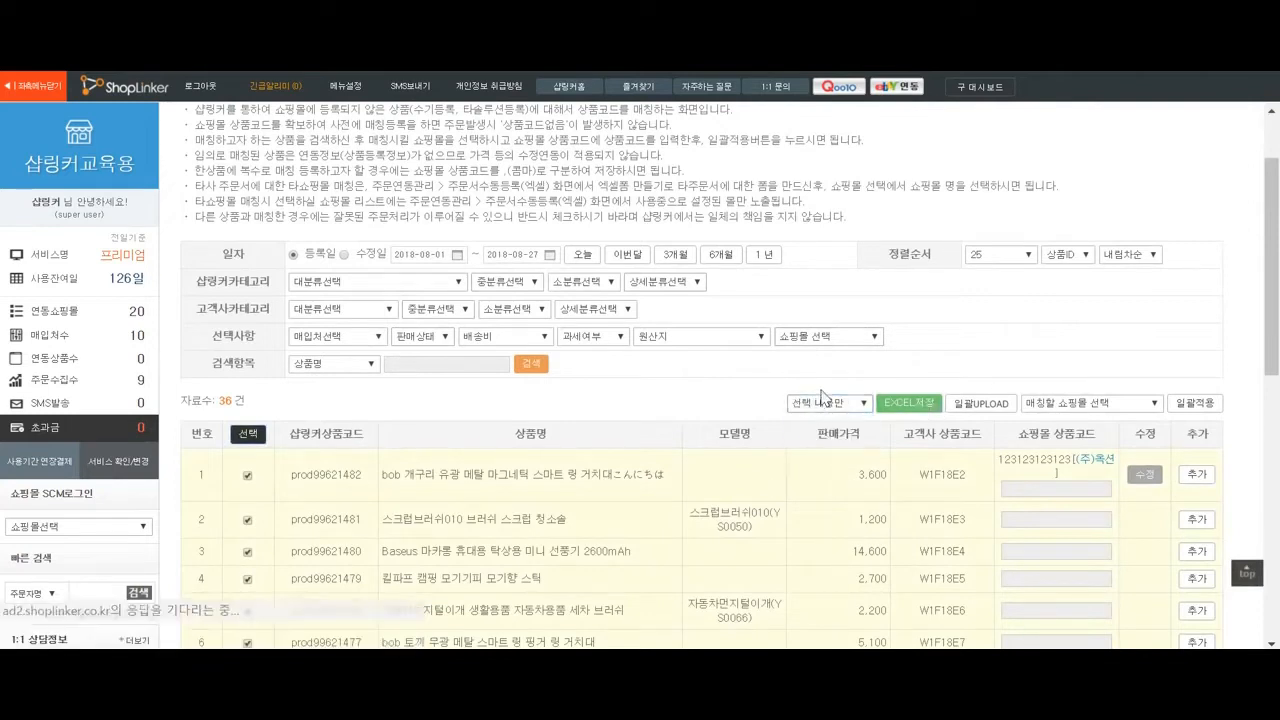
left_click(113, 630)
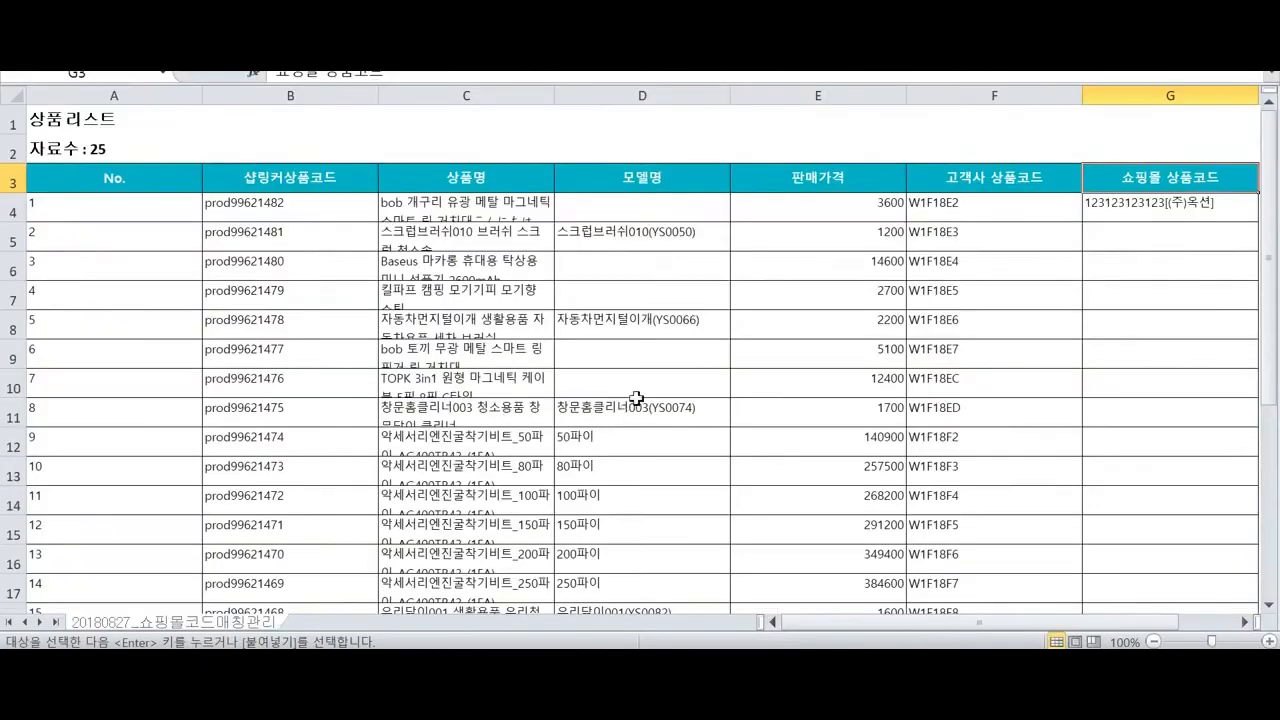
- Examine the 쇼핑몰 상품코드 column and its empty cells in the exported product list
left_click(1088, 354)
left_click(718, 253)
left_click(808, 237)
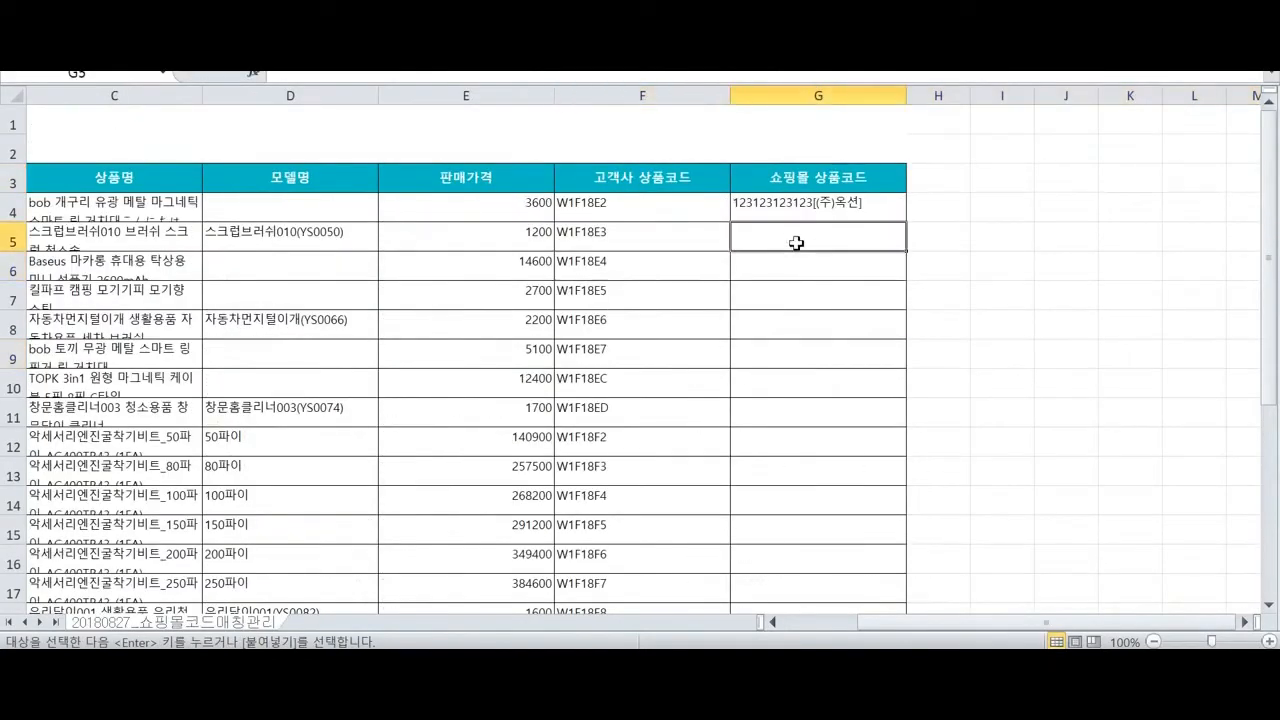
scroll(808, 245, "down", 1)
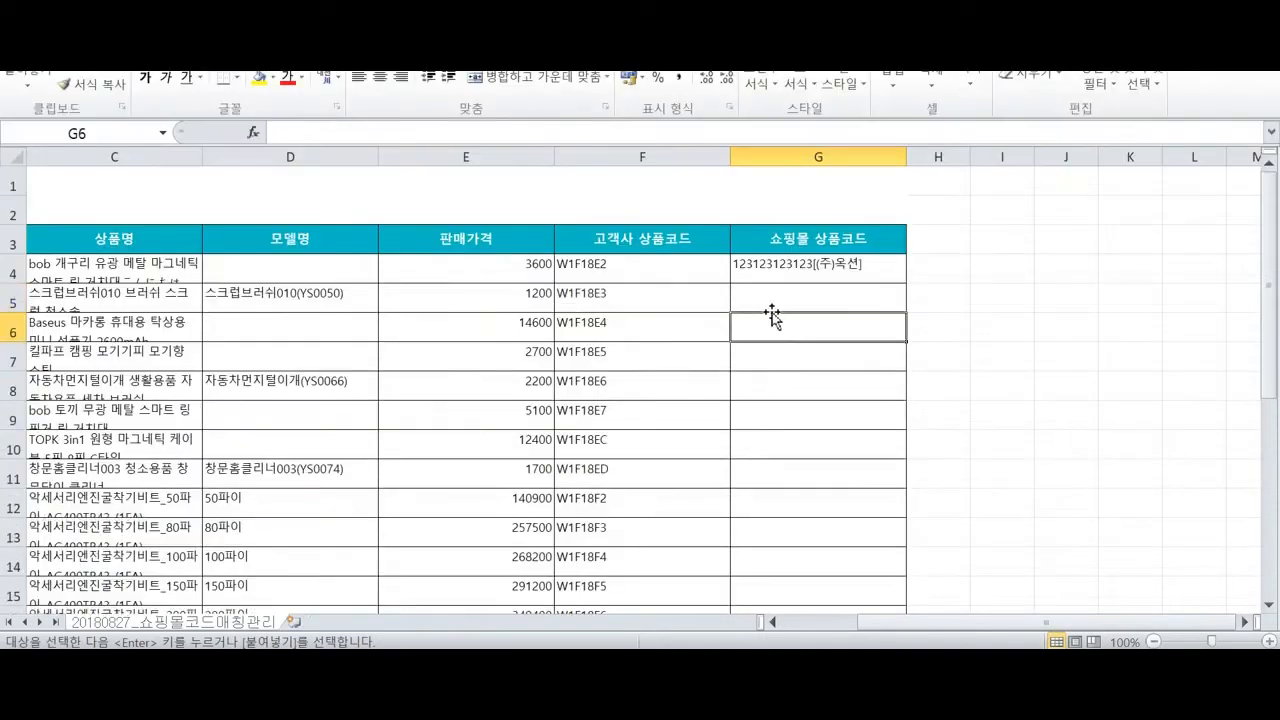
- Enter 123123123 as the 쇼핑몰 상품코드 in G5 and fill the remaining product rows below with an increasing number series
left_click(776, 297)
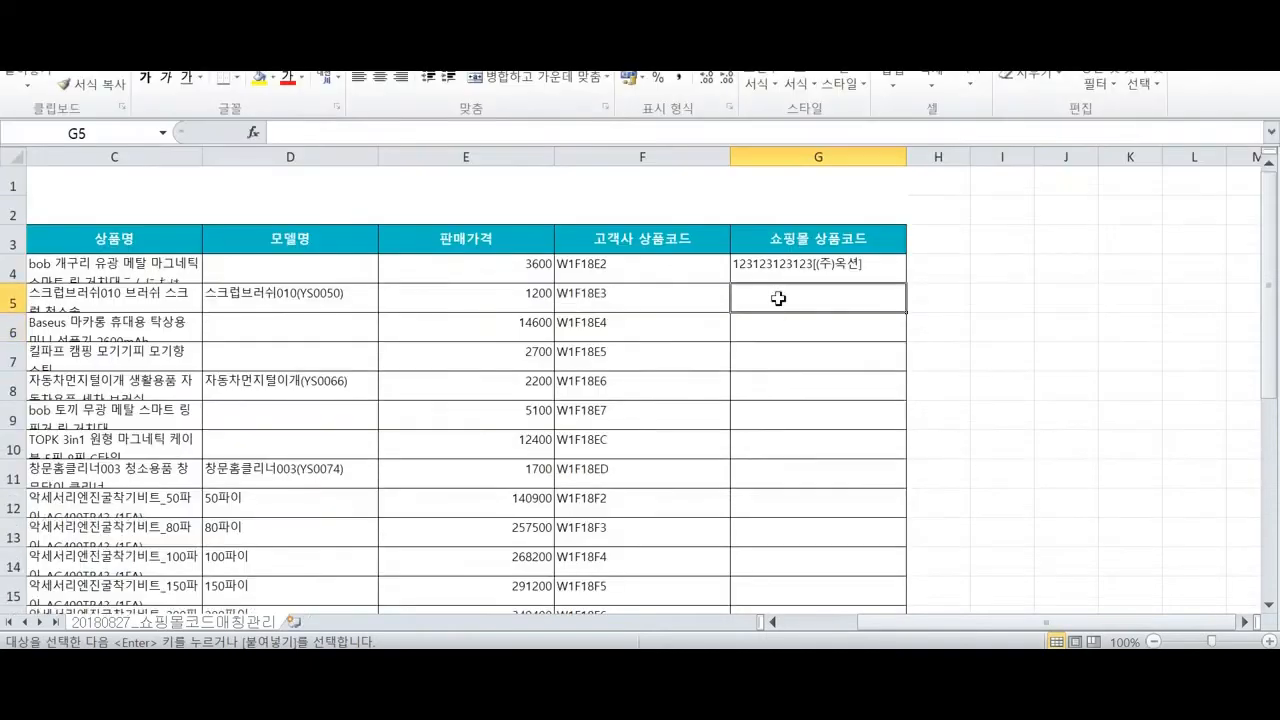
type("123123123")
left_click(829, 346)
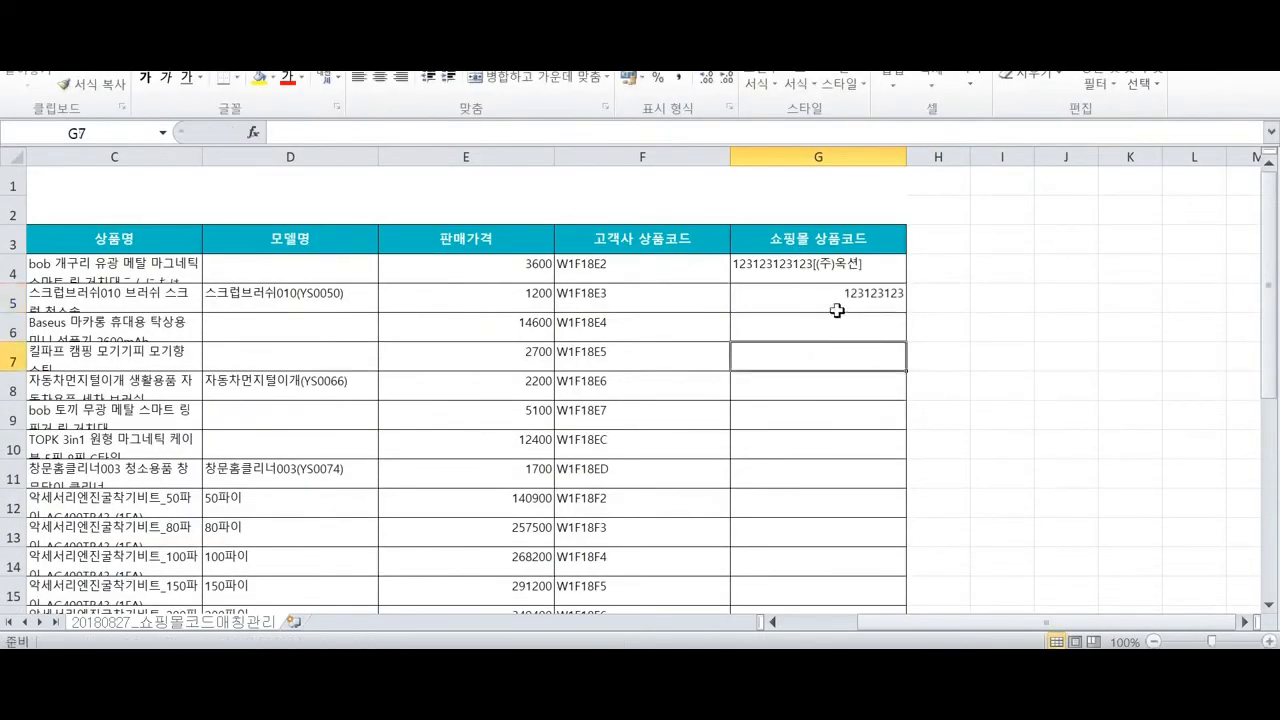
left_click(896, 306)
left_click_drag(896, 313, 885, 569)
left_click(916, 587)
left_click(968, 516)
scroll(763, 503, "up", 5)
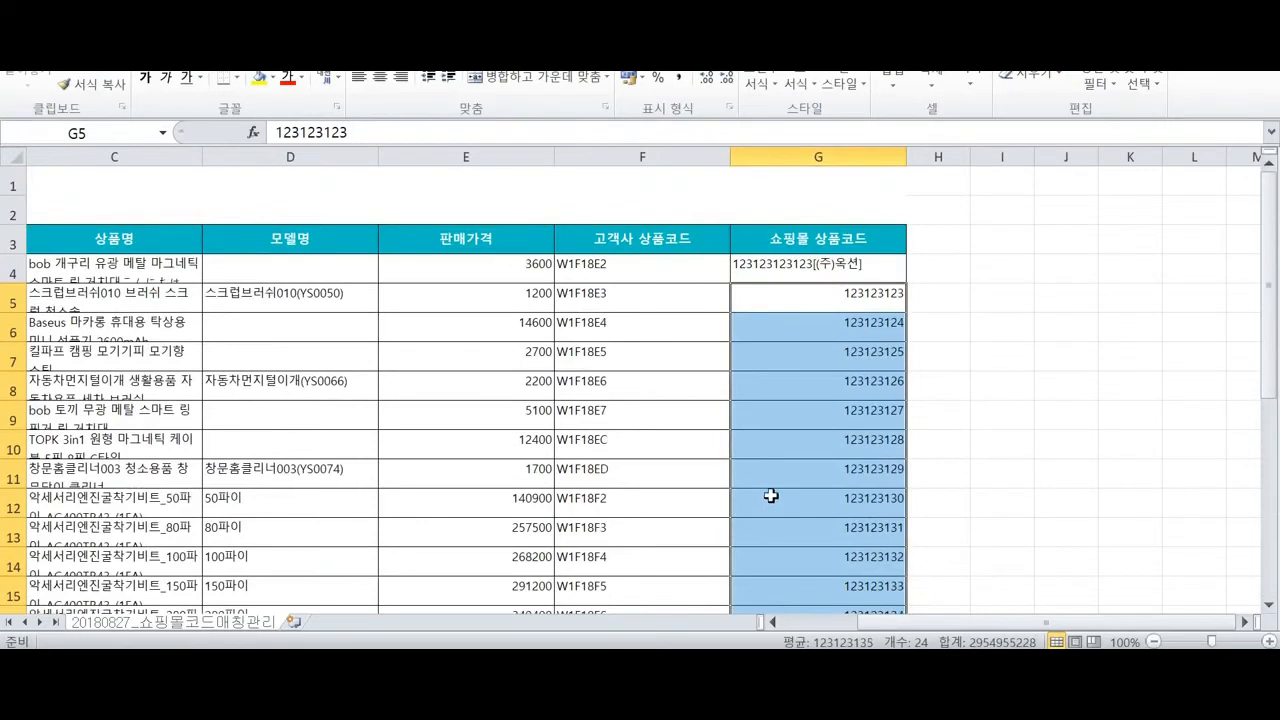
- Examine the first product row, the 모델명 column and the filled 쇼핑몰 상품코드 values
left_click(814, 349)
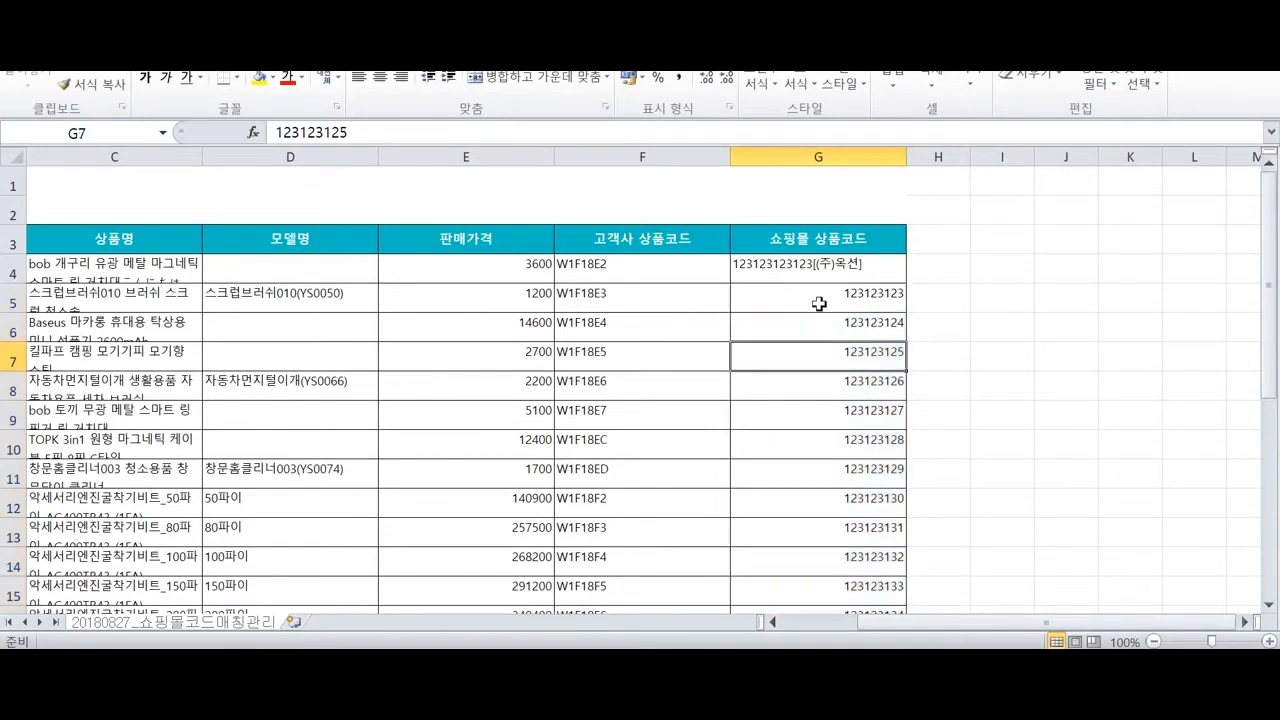
left_click_drag(818, 268, 5, 244)
left_click_drag(140, 265, 442, 258)
left_click_drag(318, 264, 306, 463)
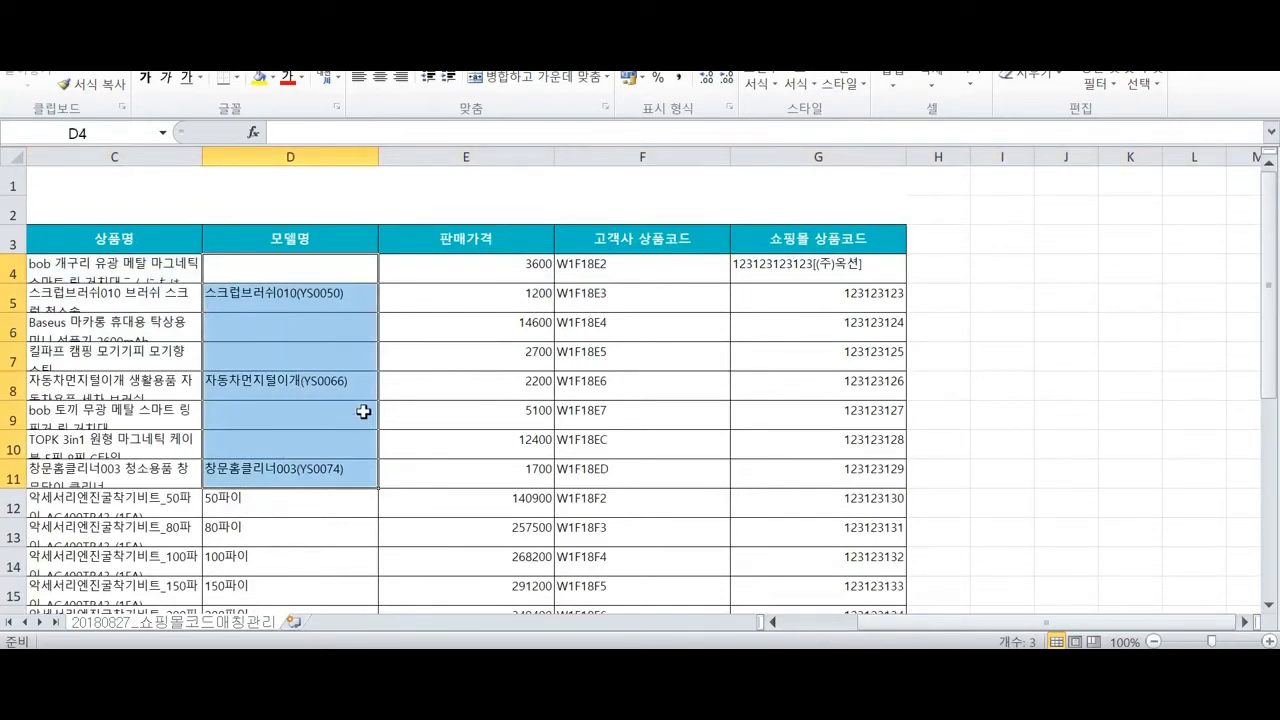
left_click_drag(795, 266, 794, 534)
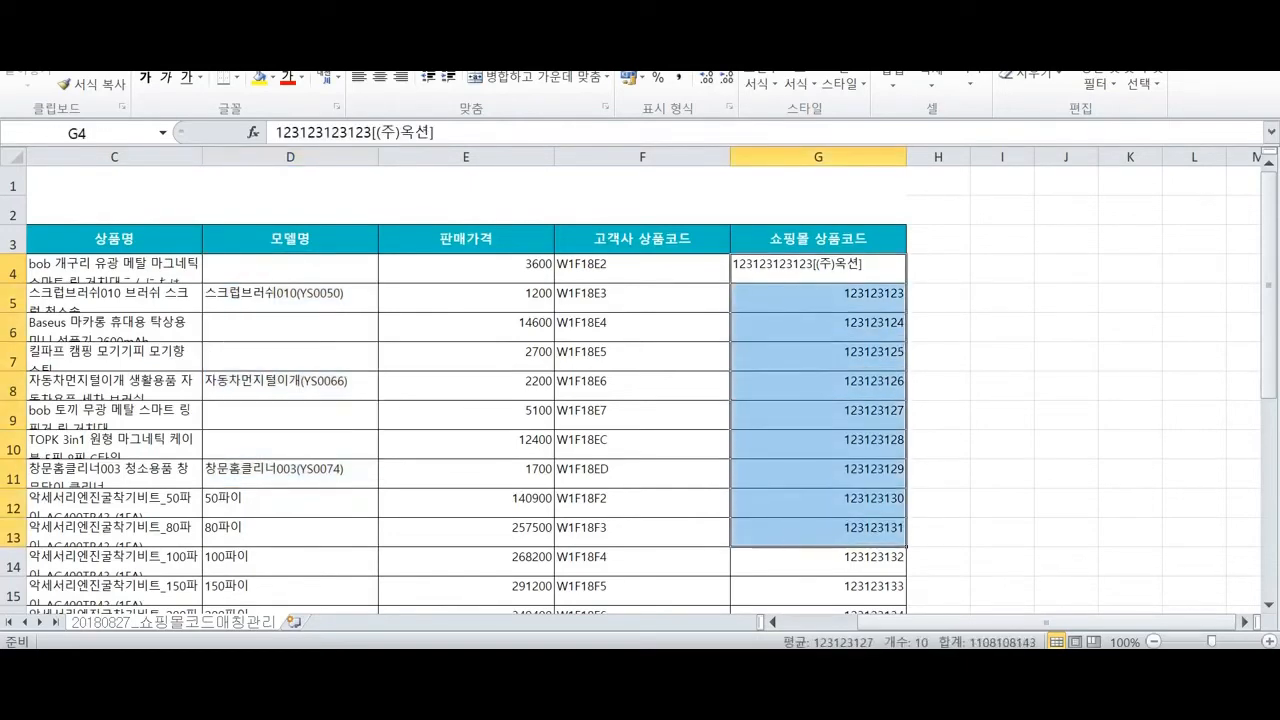
- Save the workbook to the desktop as "20180827_쇼핑몰코드매칭관리 옥션", close Excel and return to the ShopLinker product list
key("alt+f")
key("a")
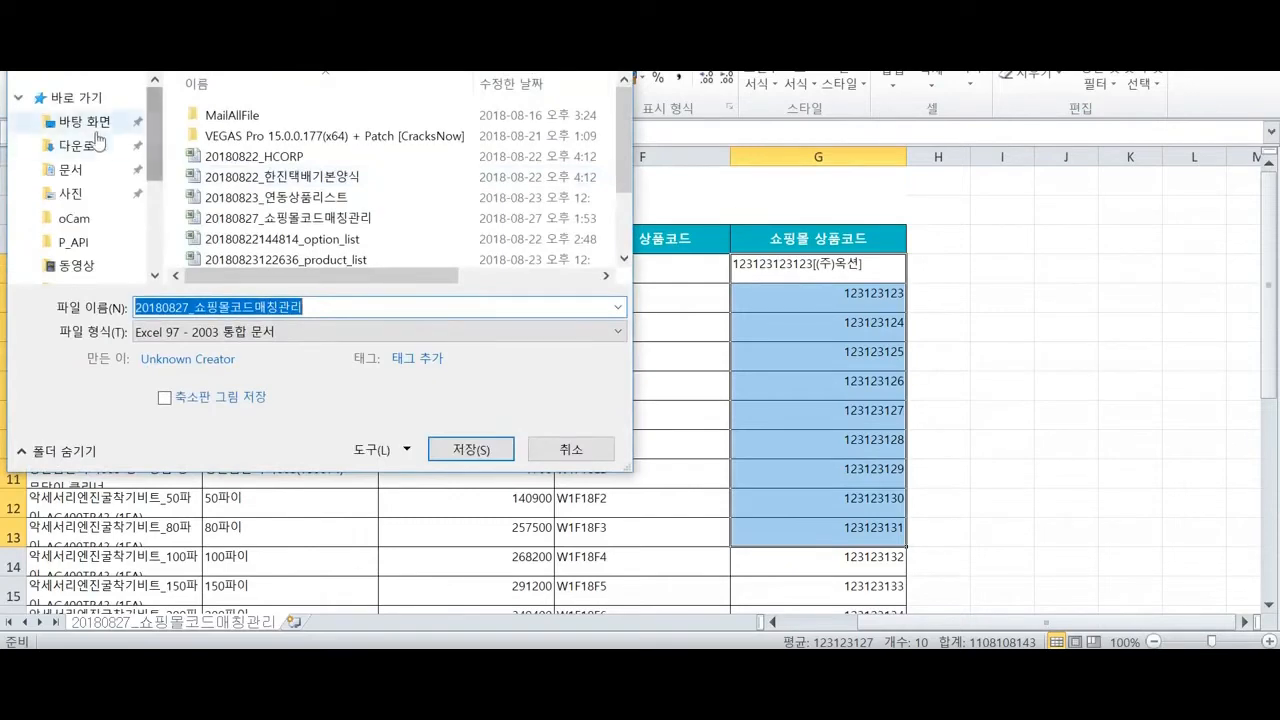
left_click(276, 309)
double_click(276, 309)
left_click(325, 307)
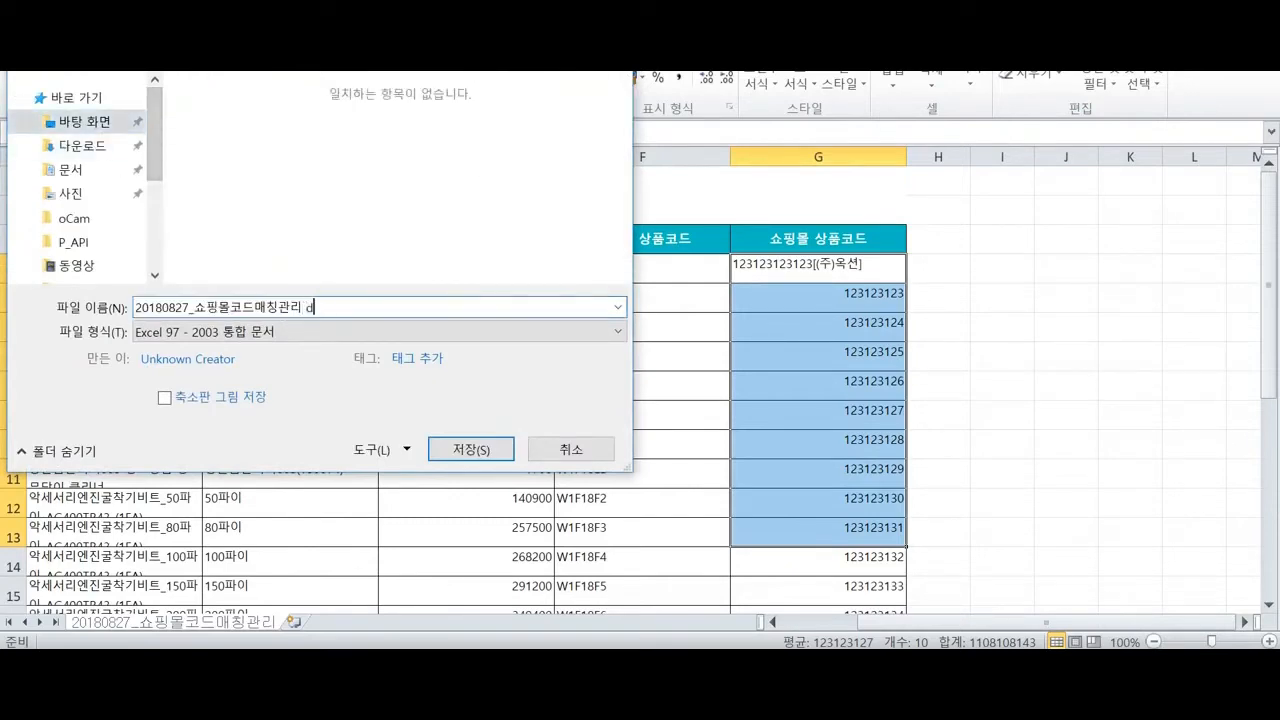
key("Escape")
key("Escape")
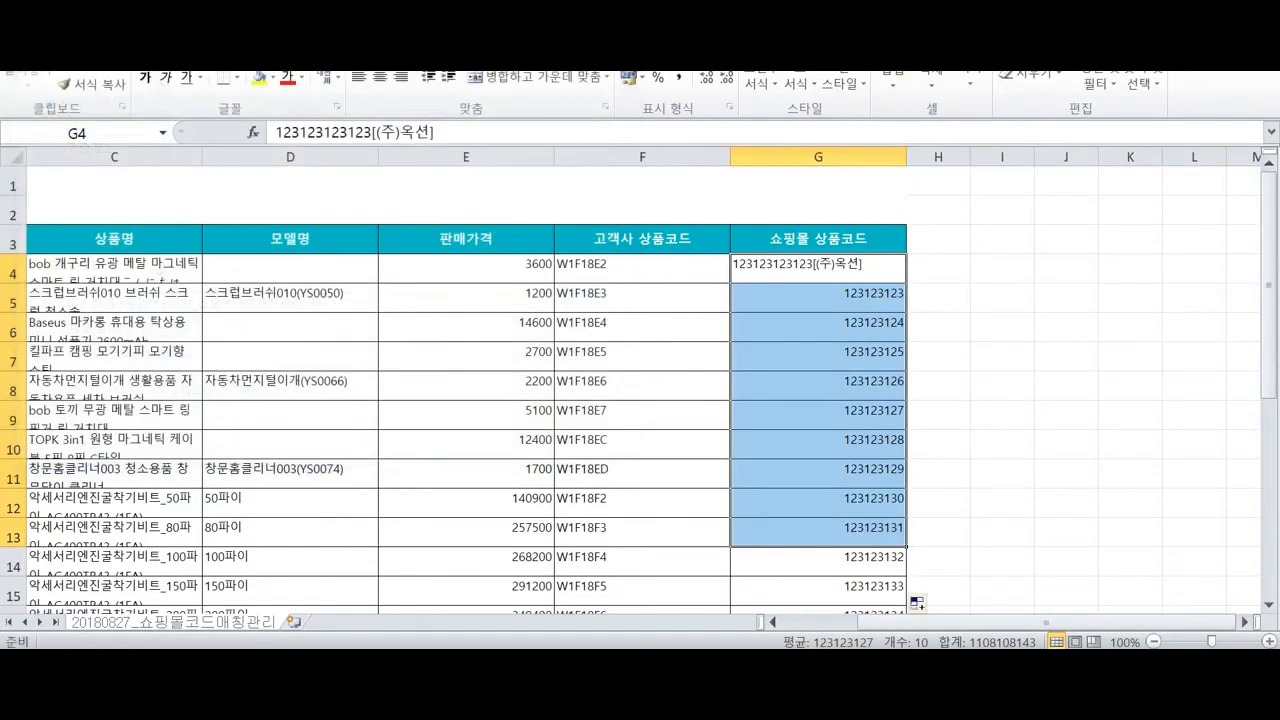
key("ctrl+Tab")
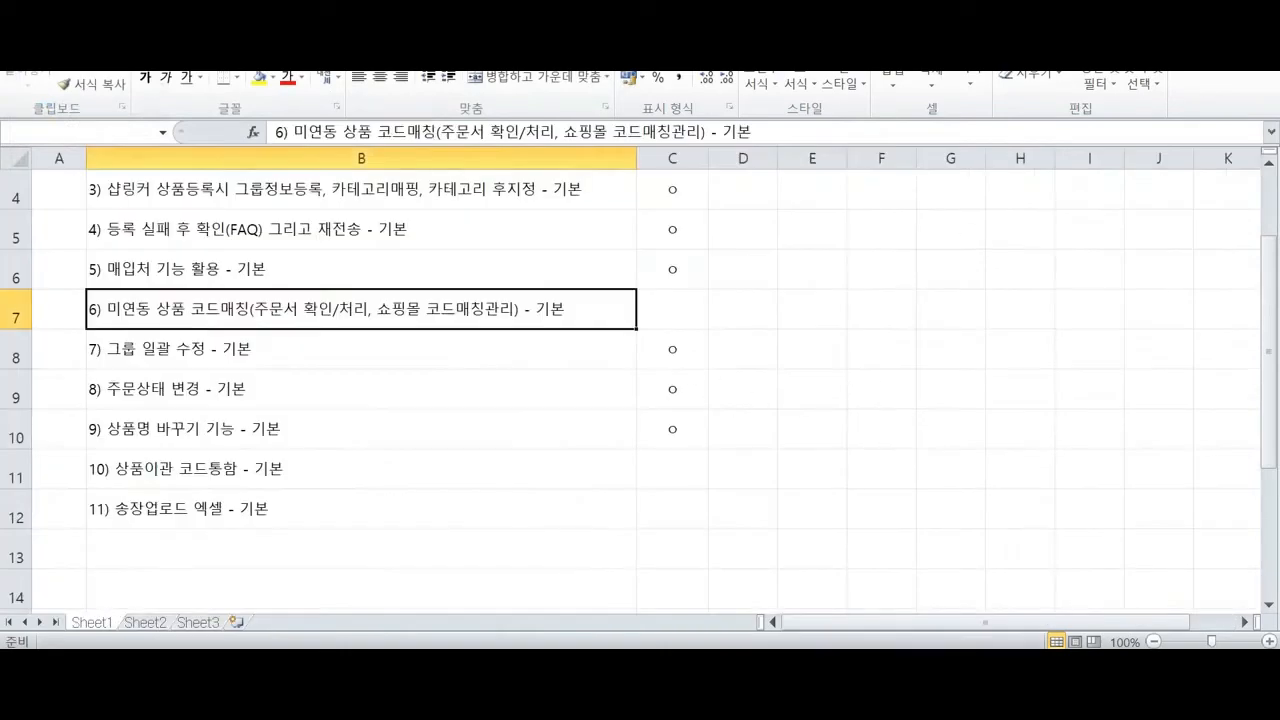
key("alt+F4")
left_click(638, 354)
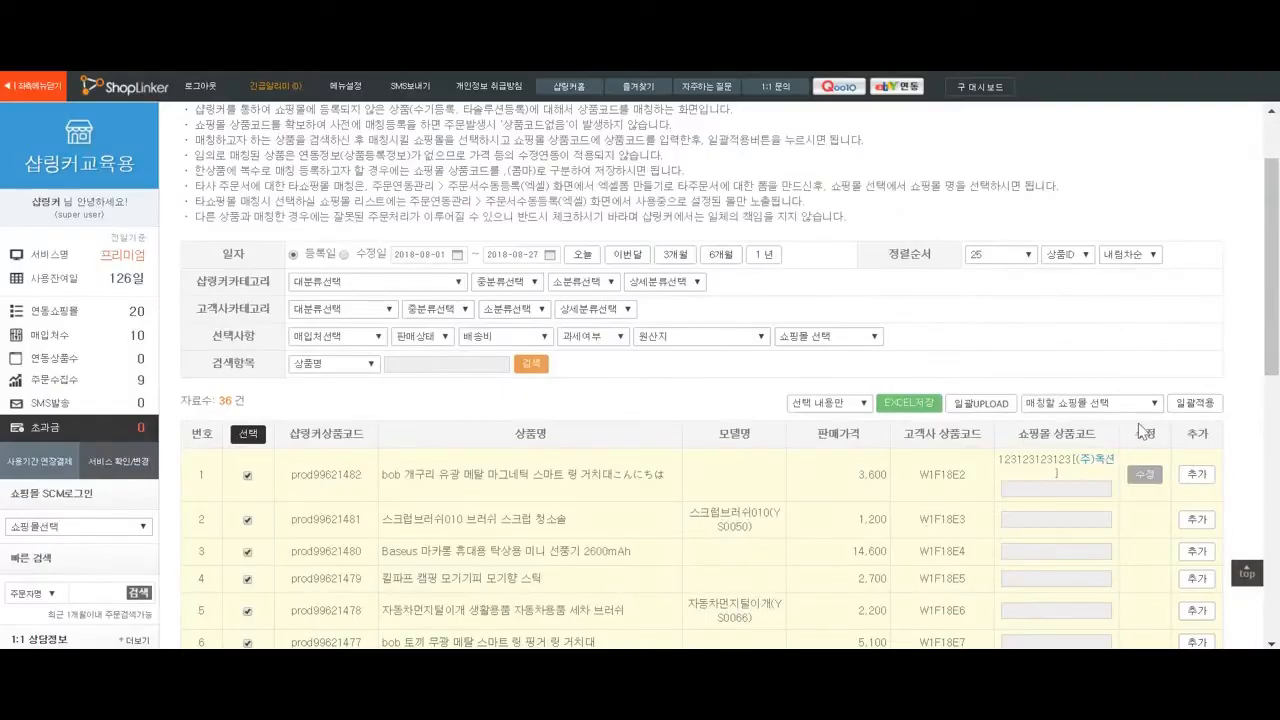
- Try to bulk upload a product code Excel file for an (주)옥션 account, review the processing results and close the window
left_click(980, 405)
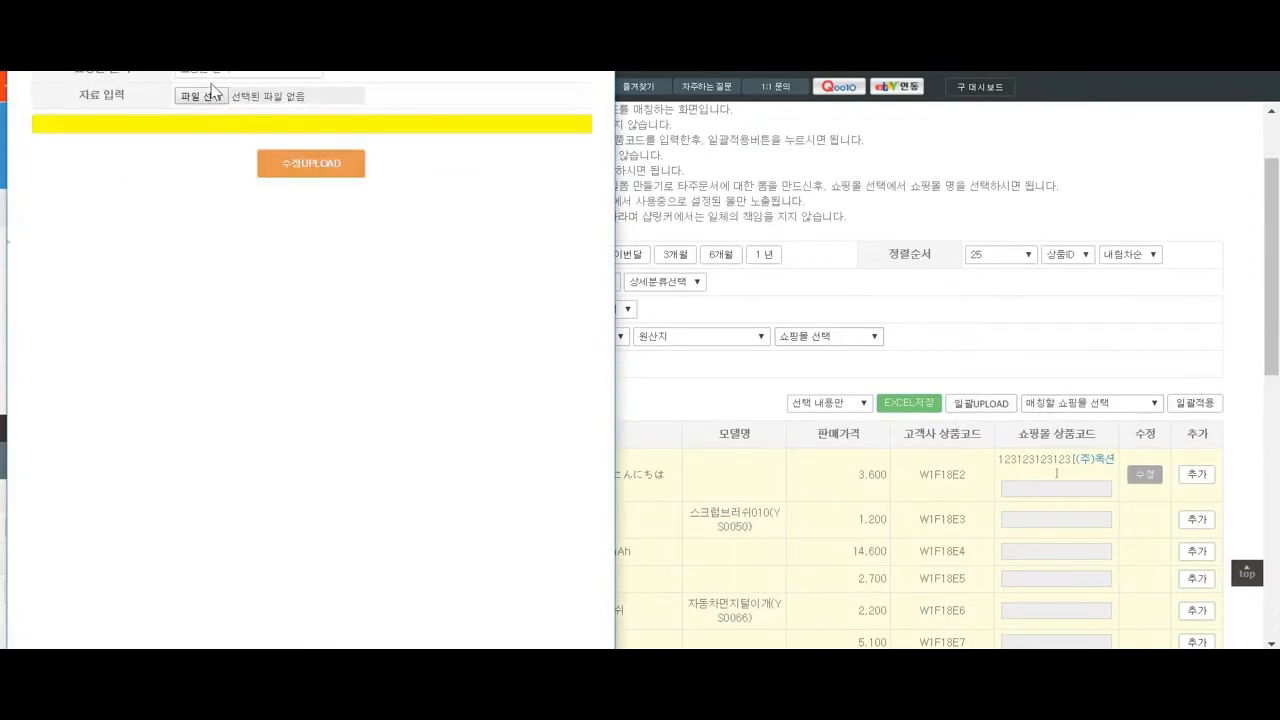
left_click(194, 94)
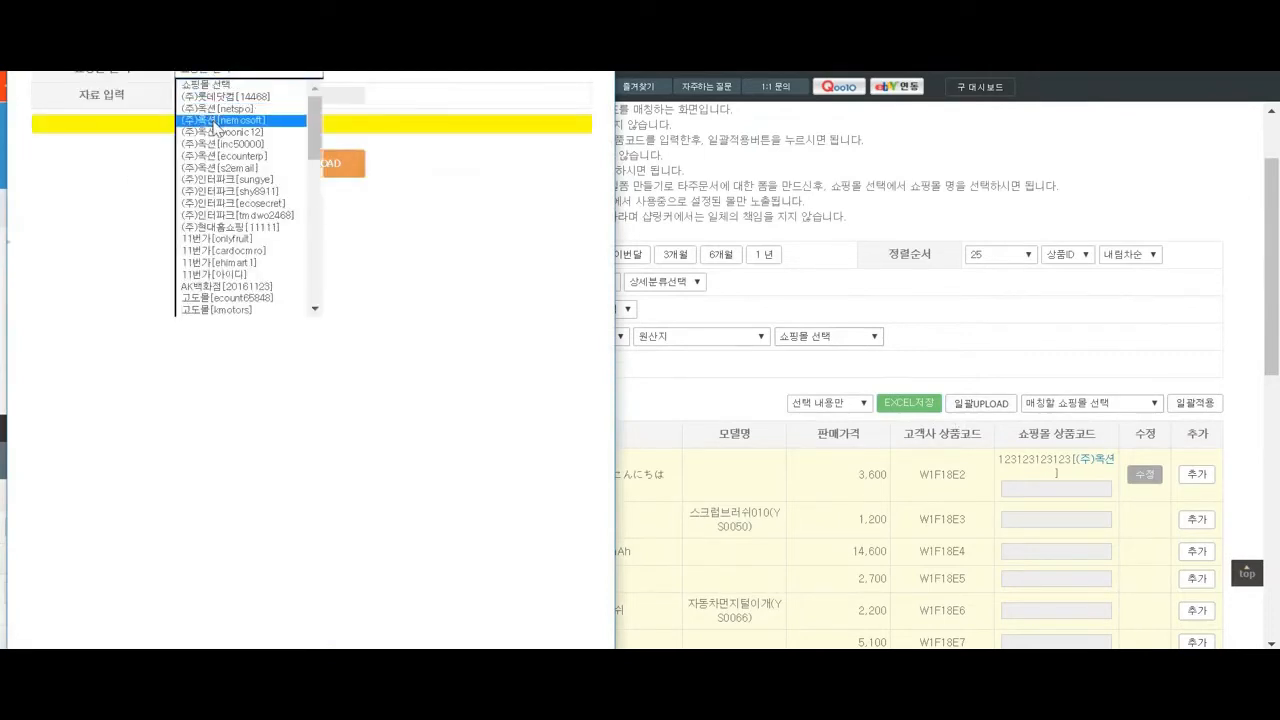
left_click(210, 106)
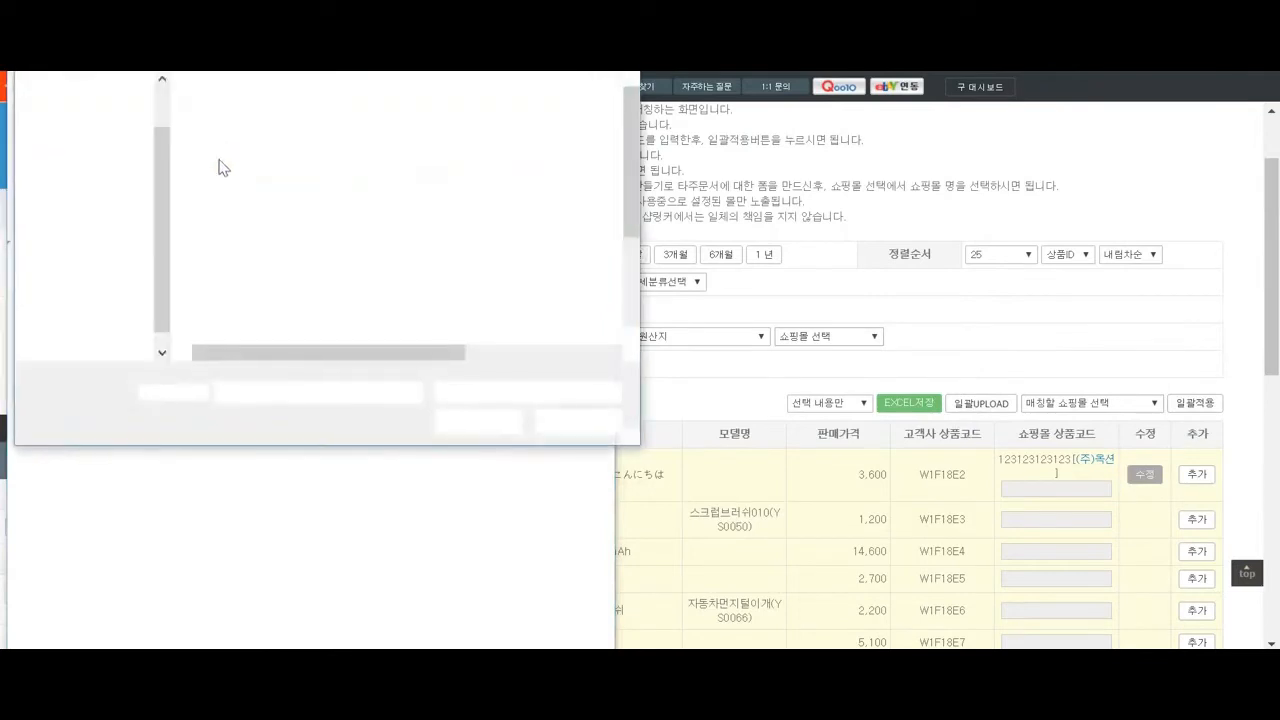
double_click(292, 166)
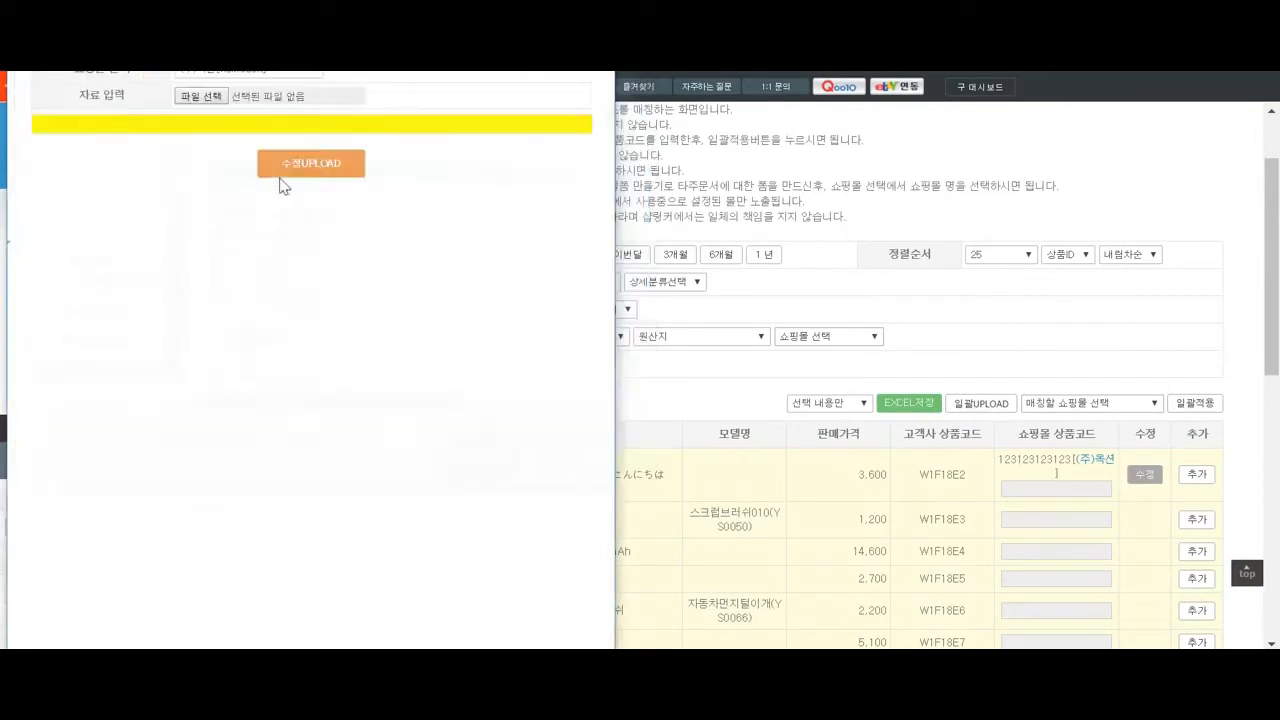
left_click(338, 163)
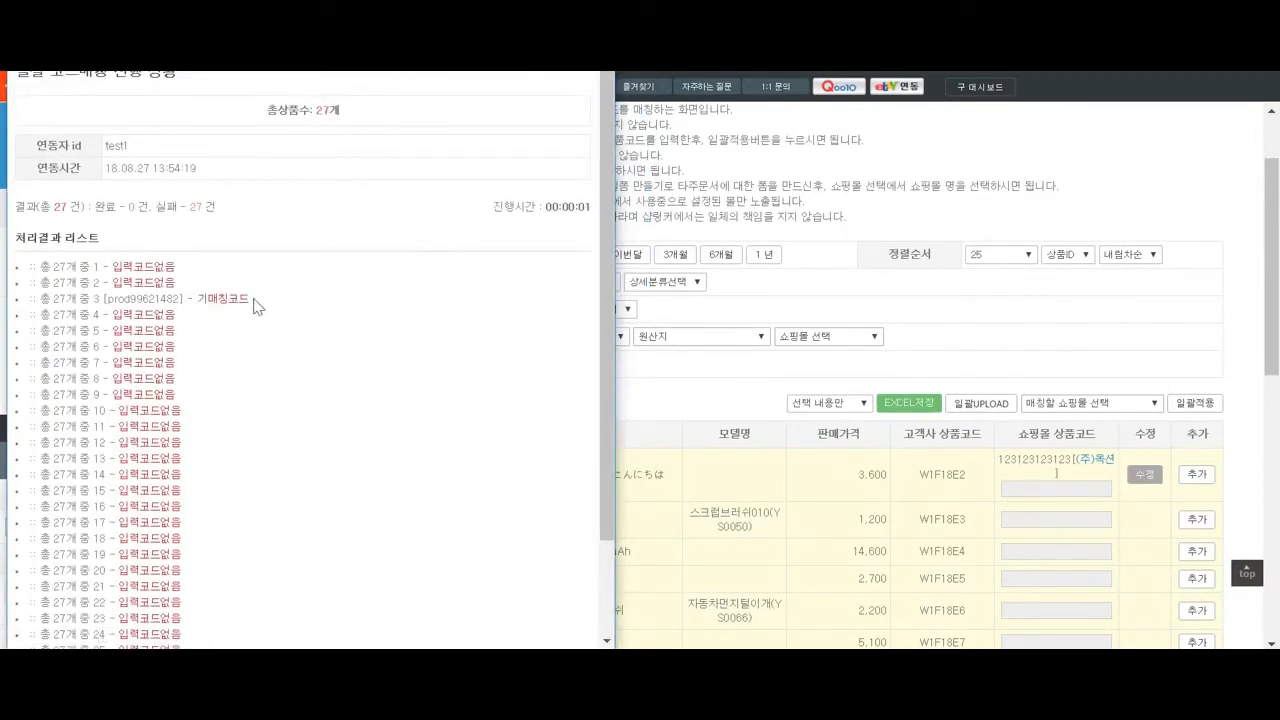
scroll(253, 305, "down", 2)
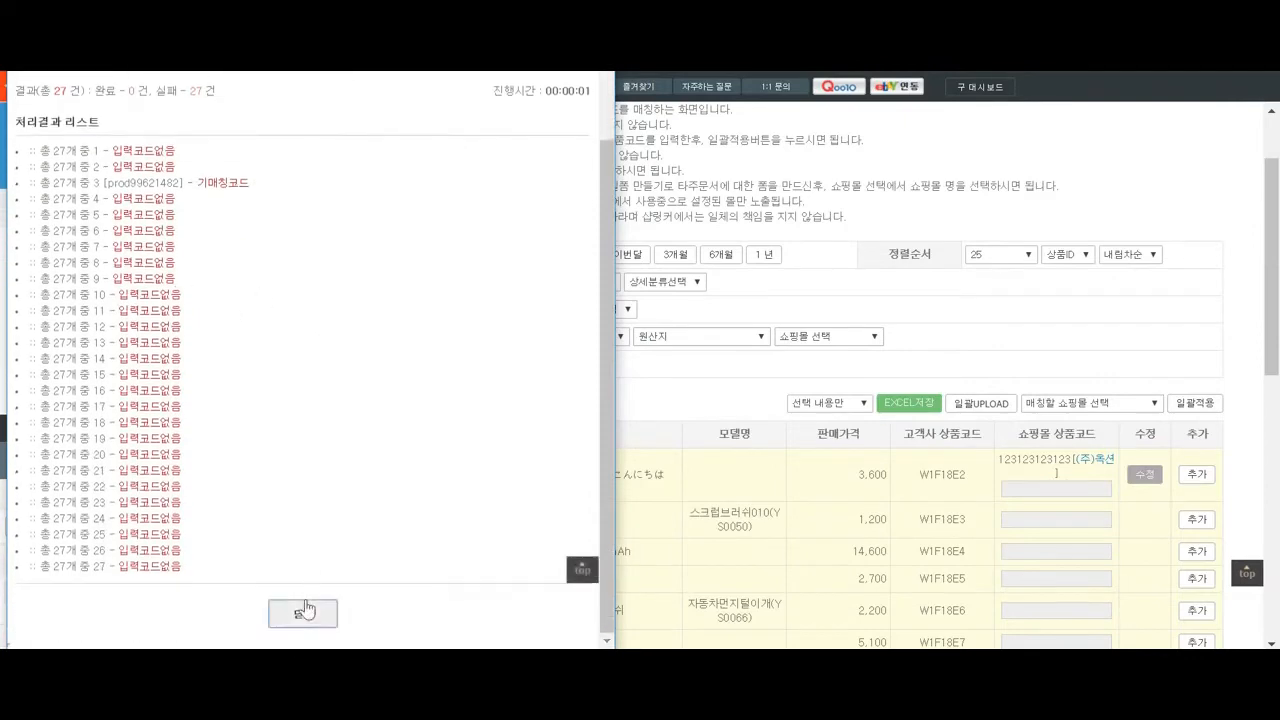
left_click(305, 610)
left_click(538, 366)
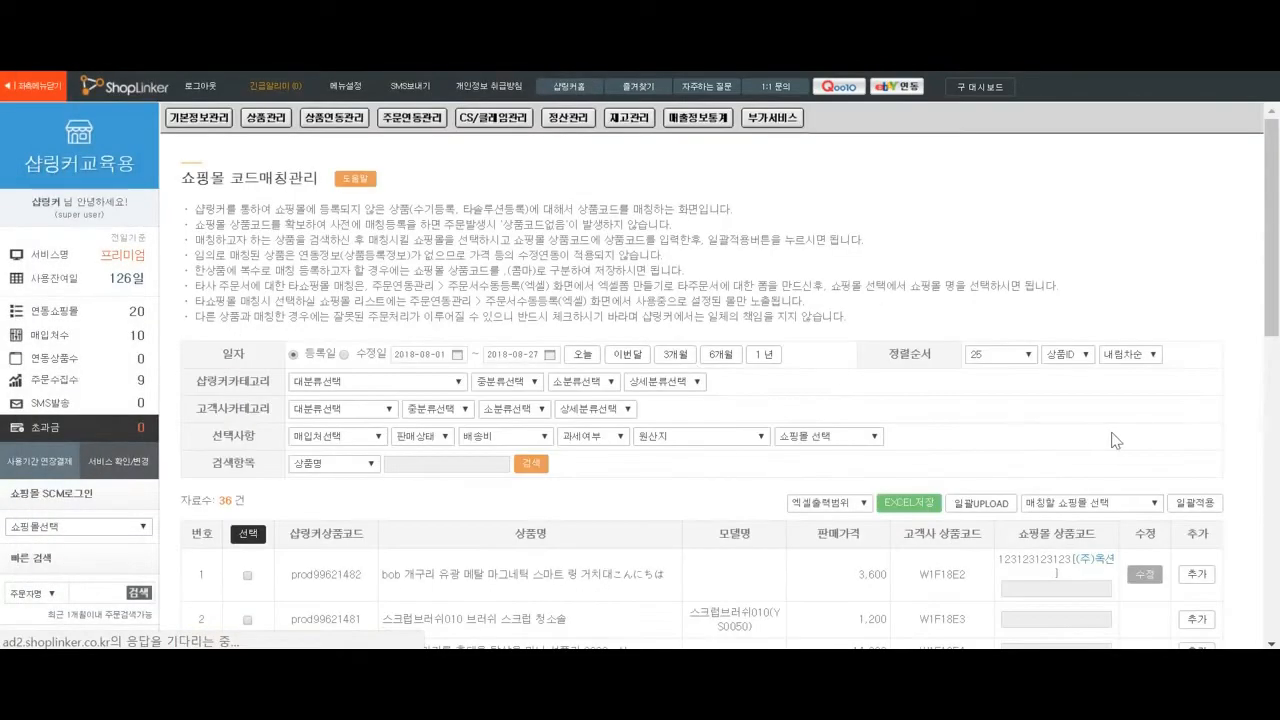
- Open "20180827_쇼핑몰코드매칭관리 옥션" from the desktop, check its 쇼핑몰 상품코드 values, close it and return to ShopLinker
scroll(990, 495, "down", 2)
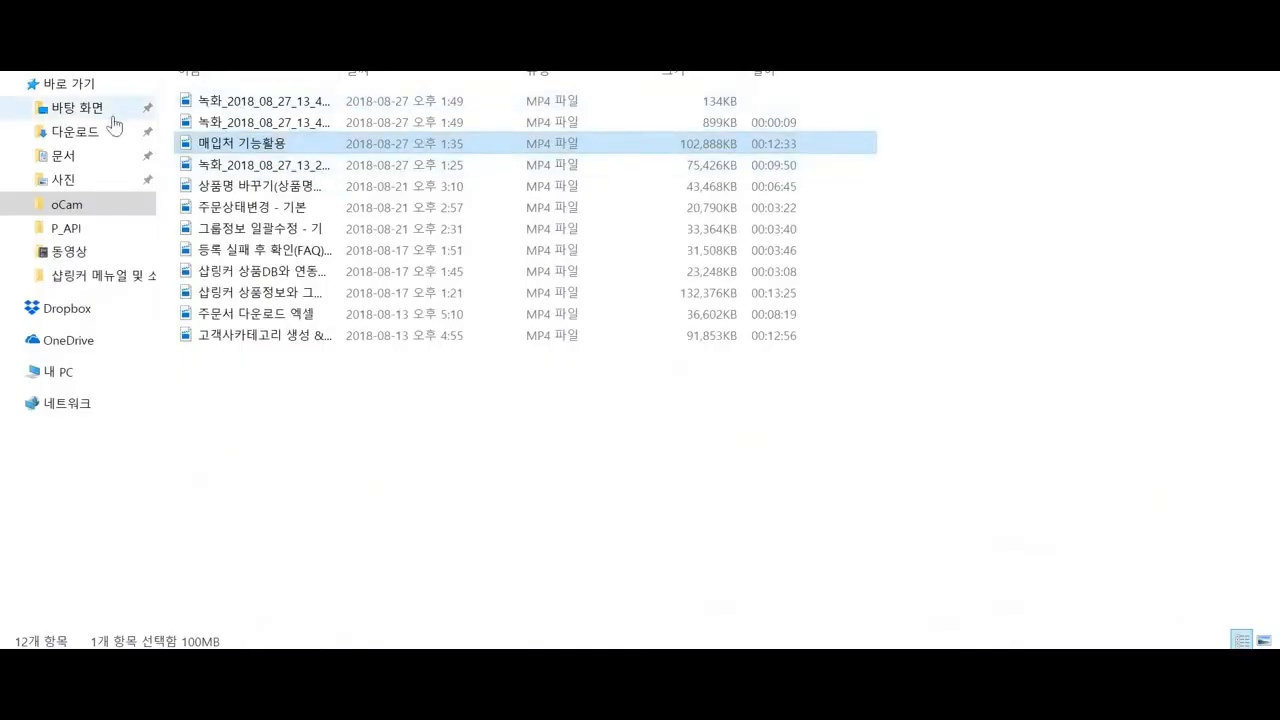
left_click(72, 108)
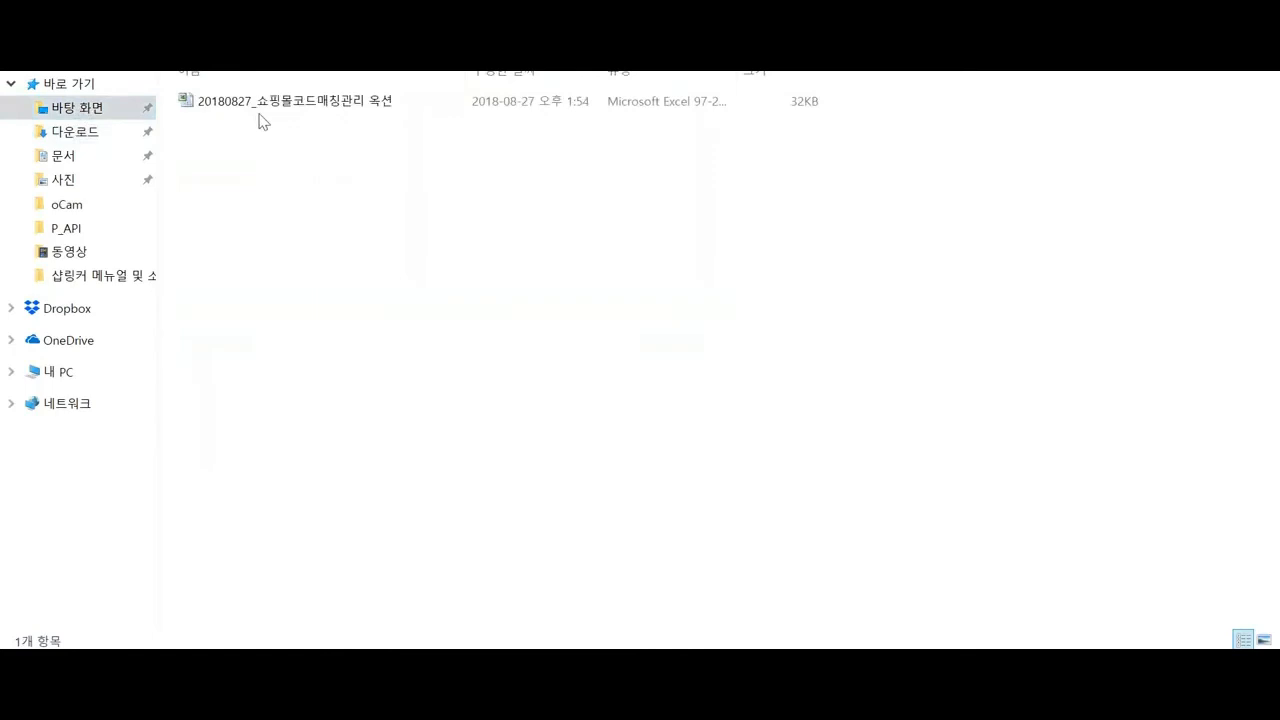
left_click(265, 110)
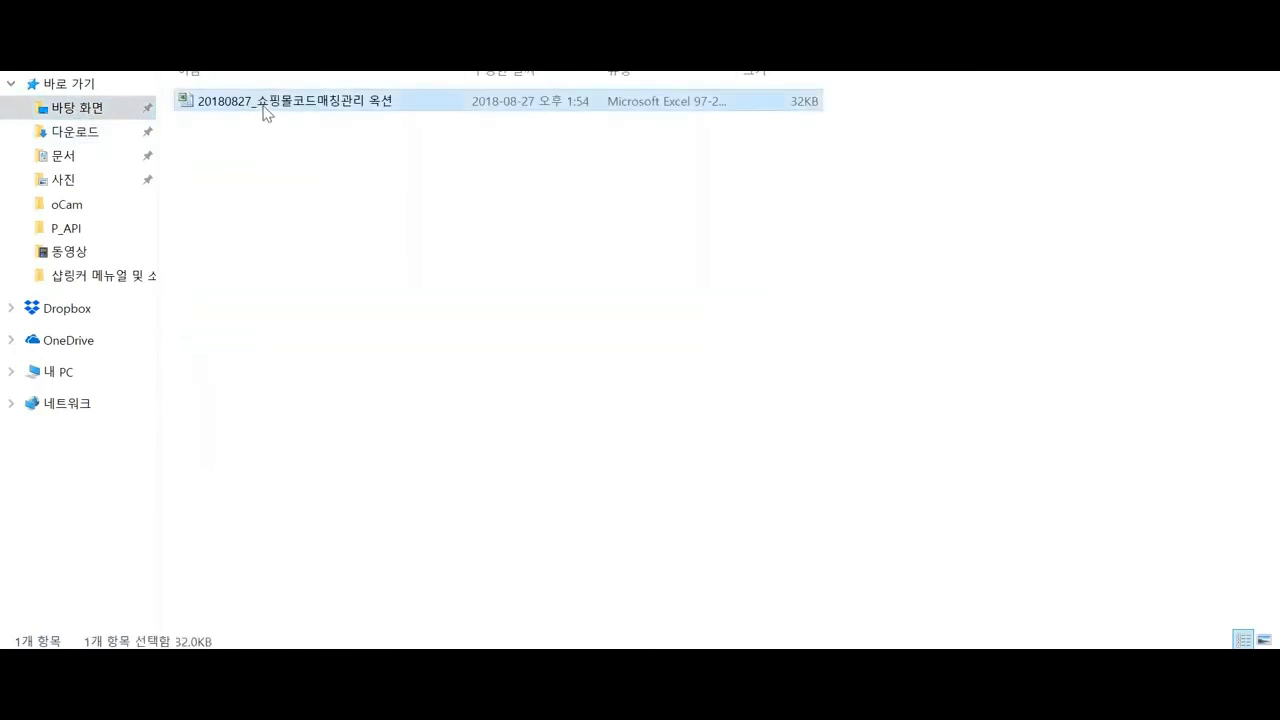
double_click(265, 105)
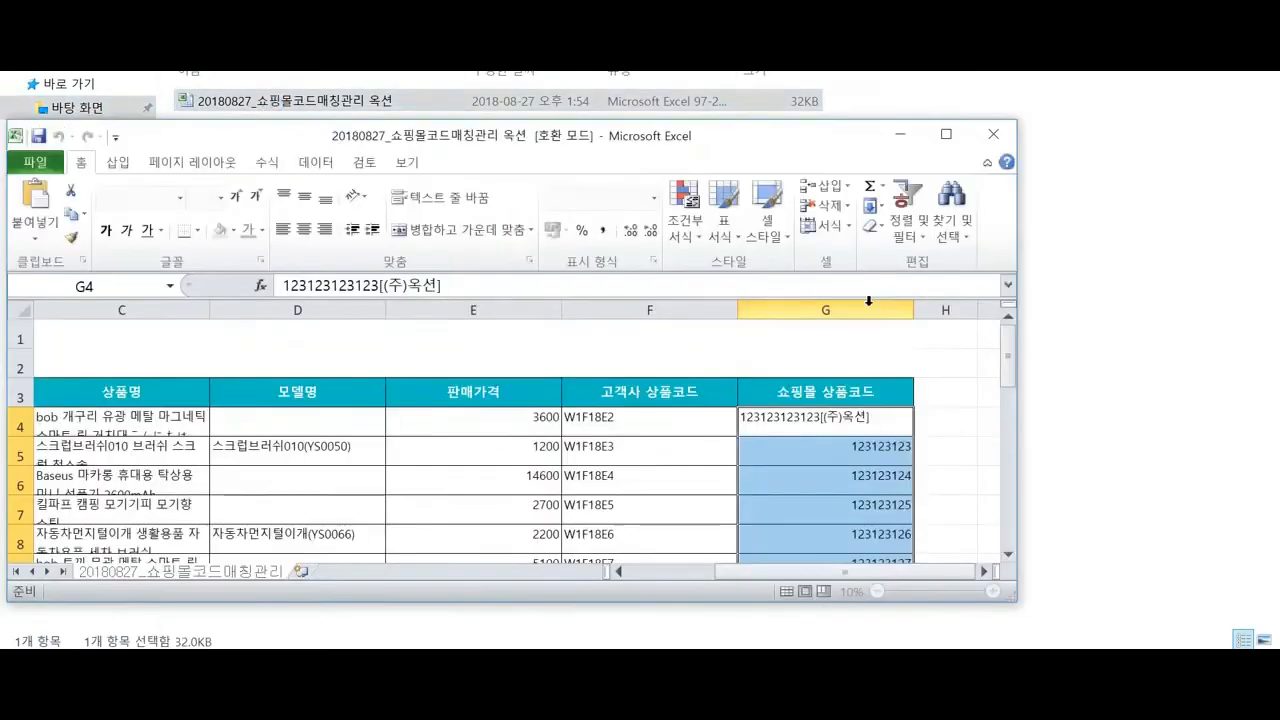
left_click(945, 134)
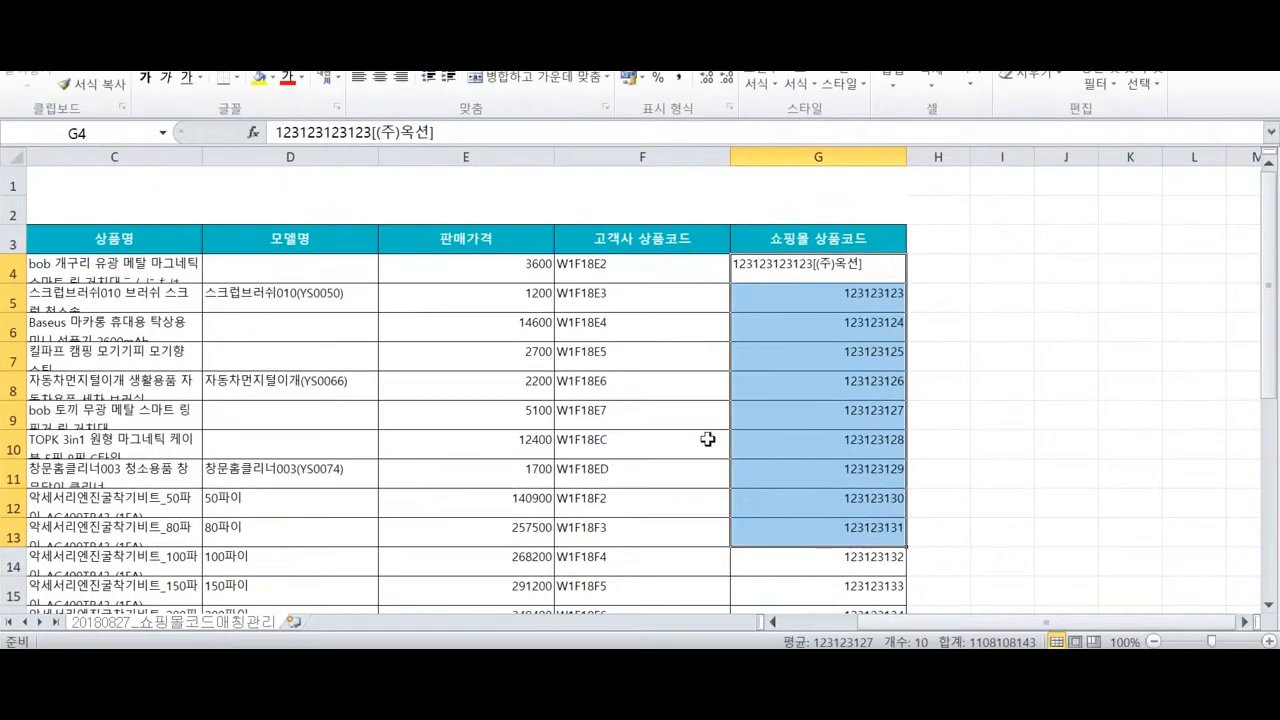
scroll(707, 439, "down", 5)
left_click_drag(707, 439, 60, 350)
key("alt+F4")
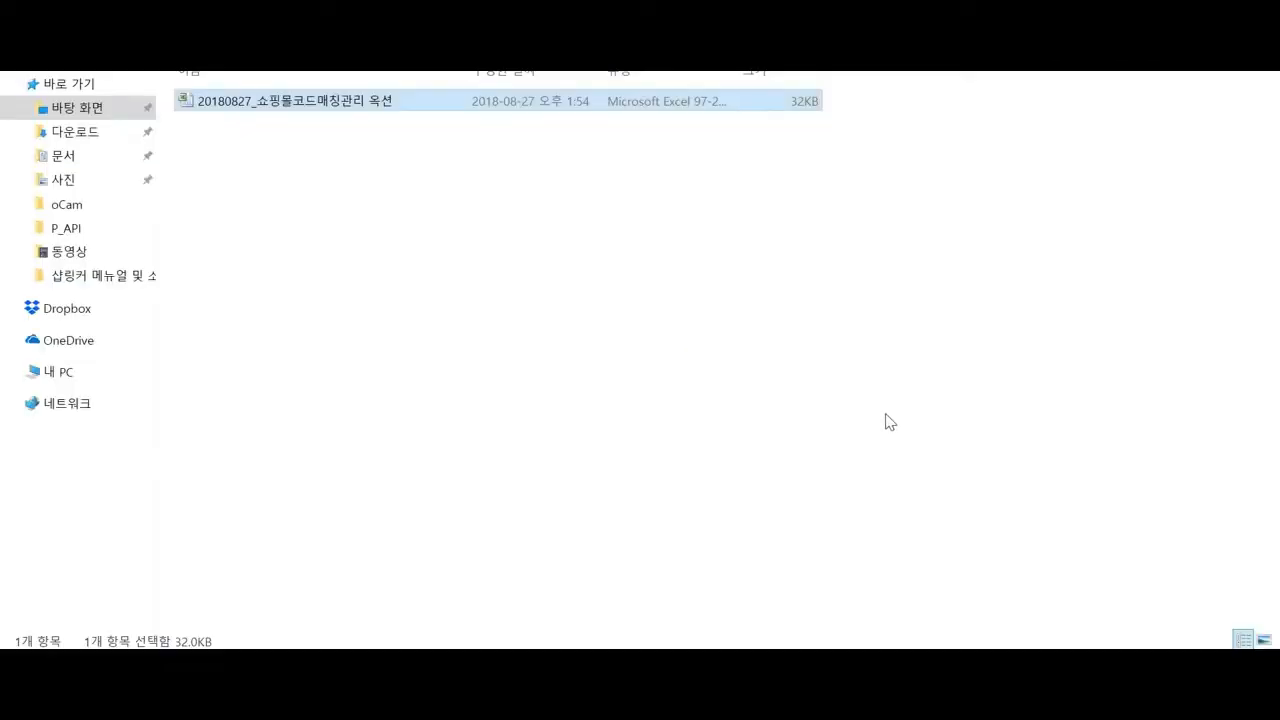
key("alt+Tab")
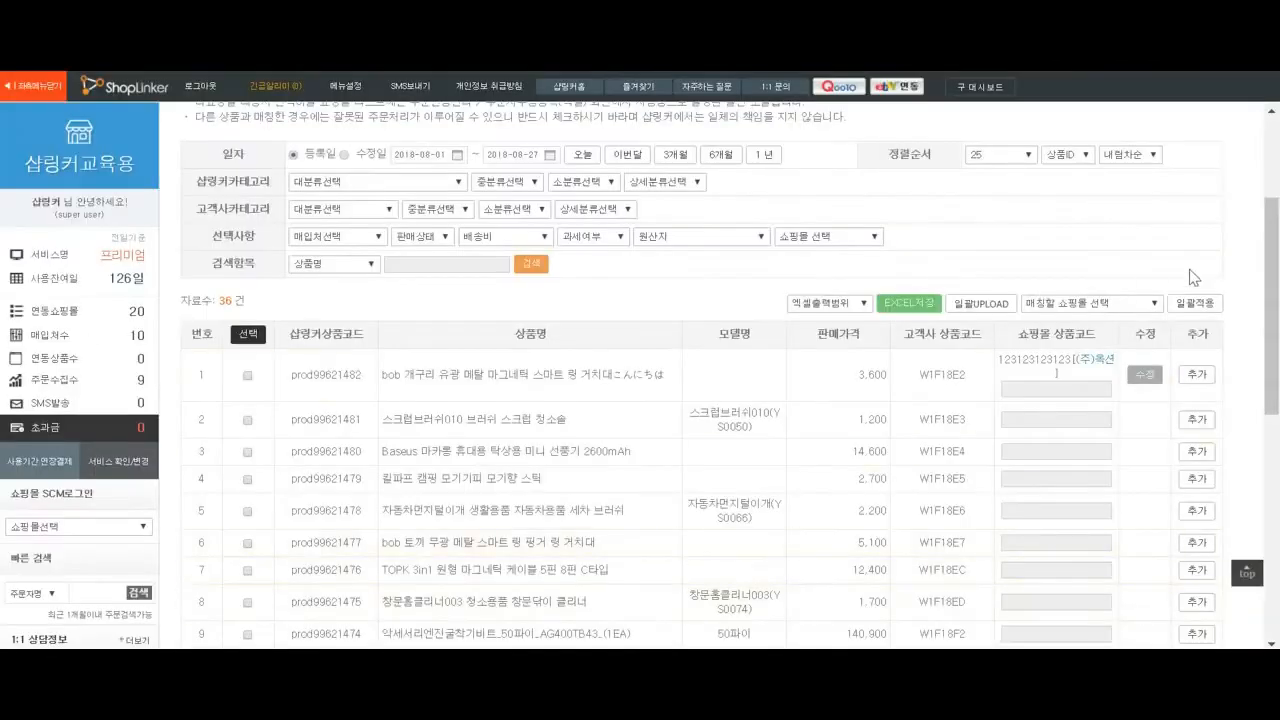
- Set up a bulk upload for (주)옥션[nemosoft] and attach the desktop file "20180827_쇼핑몰코드매칭관리 옥션"
left_click(935, 305)
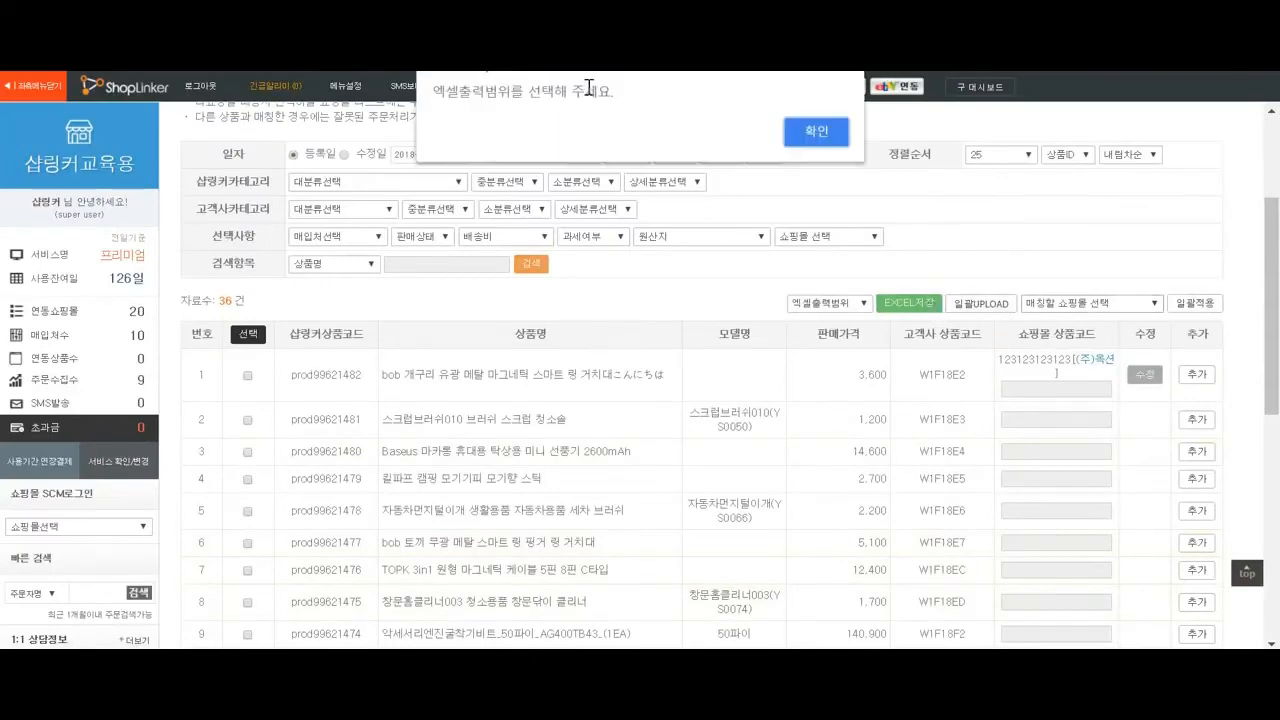
left_click(815, 132)
left_click(980, 303)
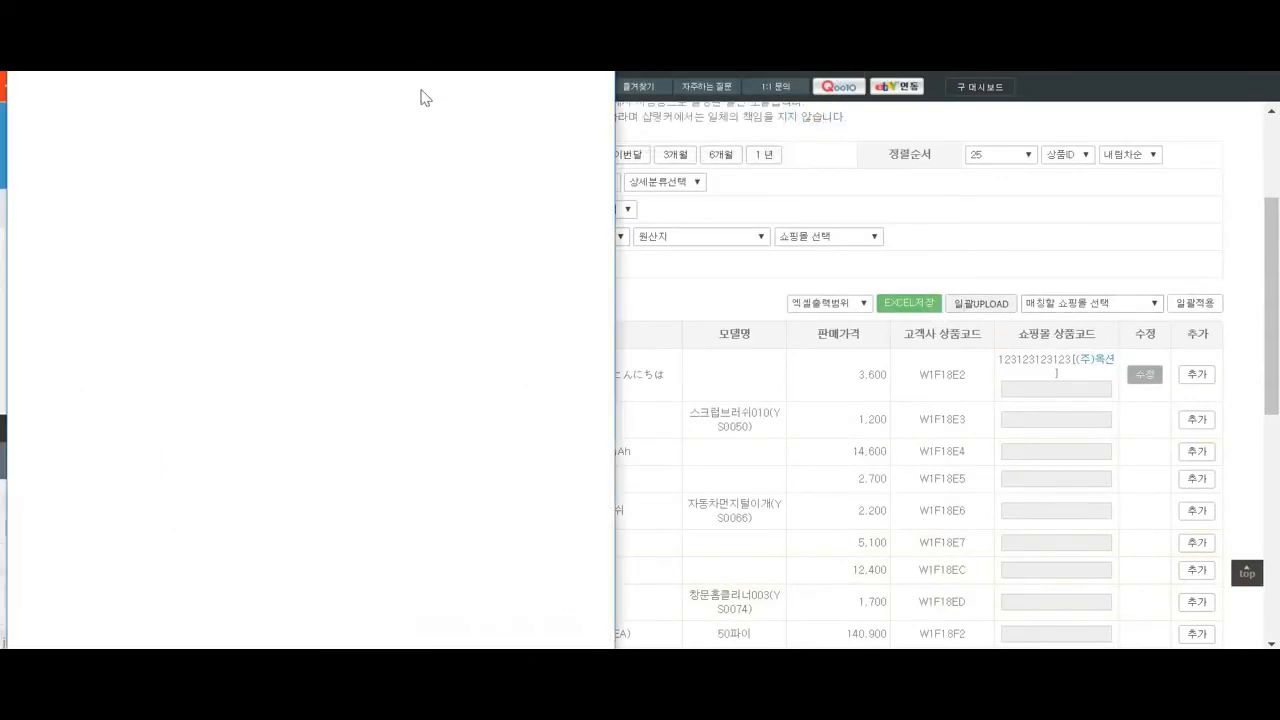
left_click(575, 228)
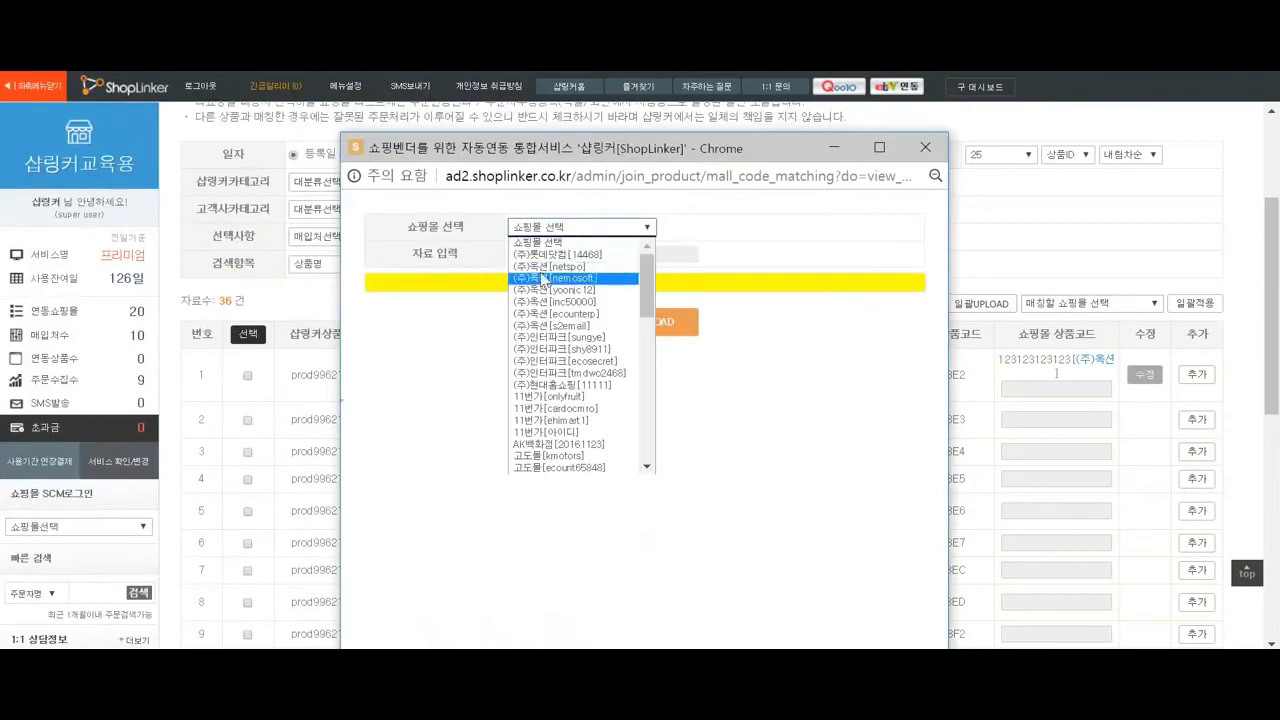
left_click(541, 279)
left_click(532, 257)
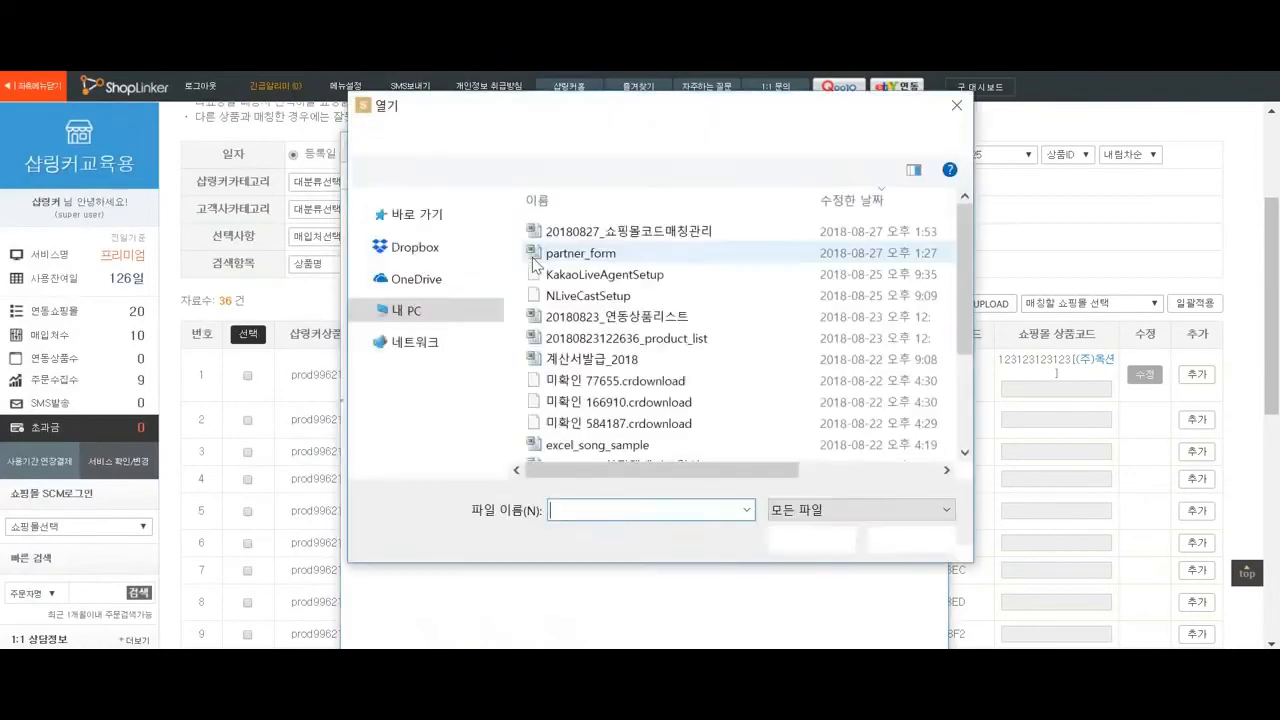
left_click(604, 235)
scroll(487, 230, "up", 1)
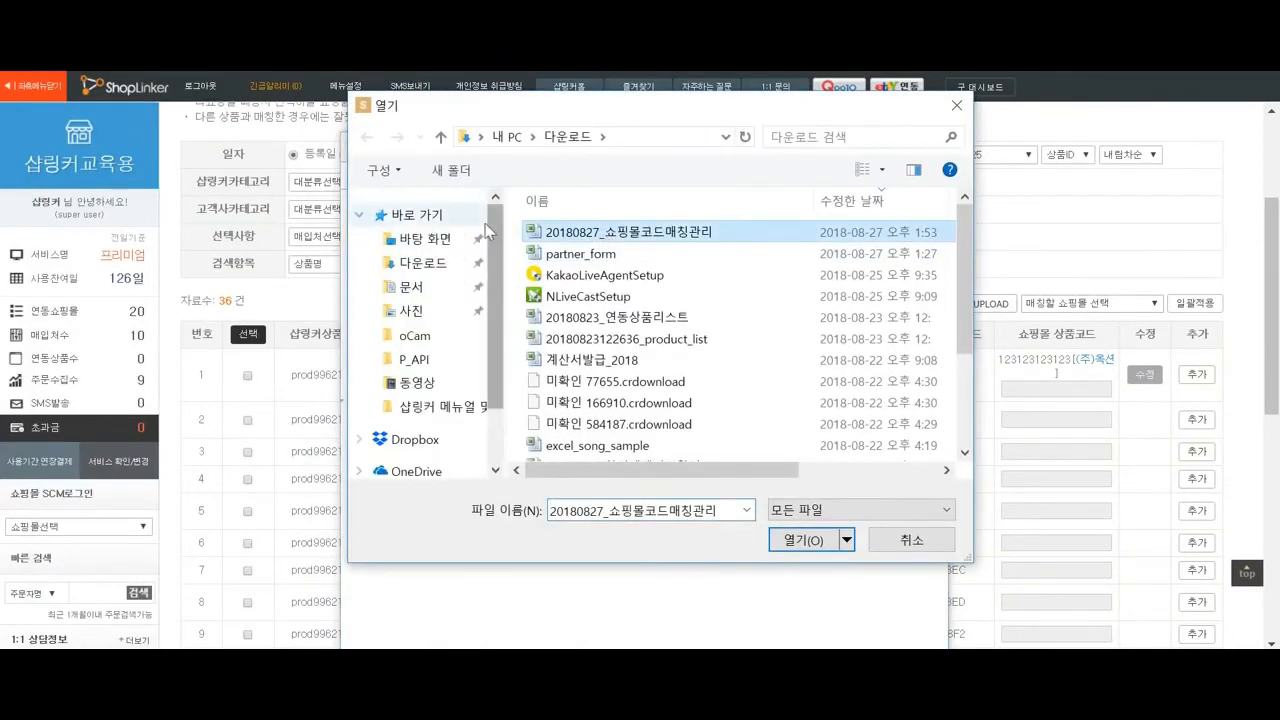
left_click(440, 238)
left_click(600, 232)
left_click(805, 540)
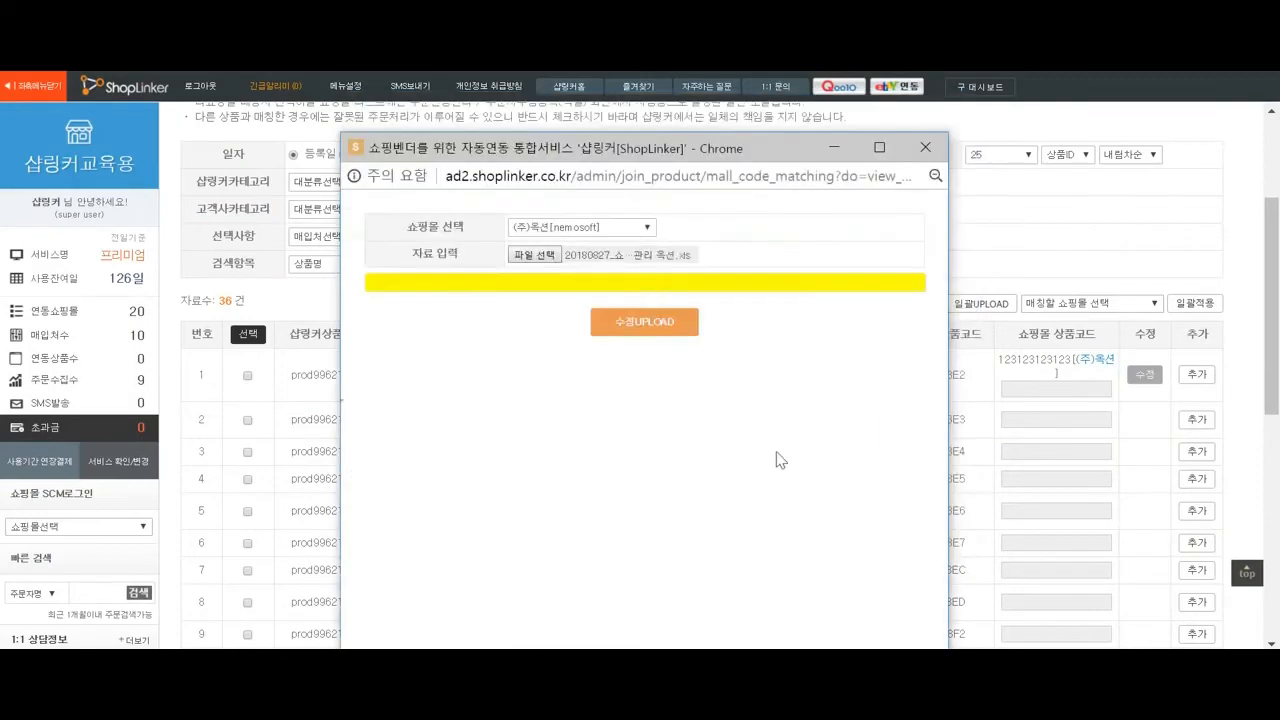
- Upload the attached file to match the product codes, then review the processing result list and close its window
left_click(645, 322)
scroll(603, 470, "down", 1)
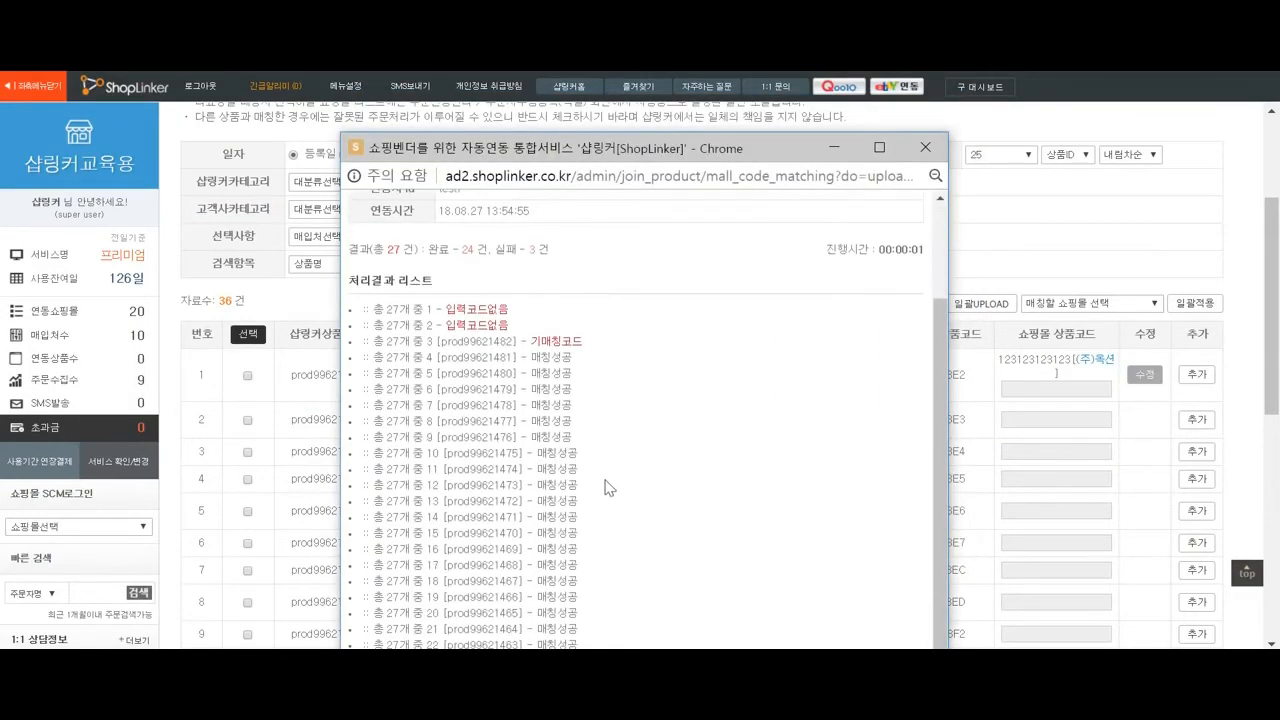
left_click(925, 147)
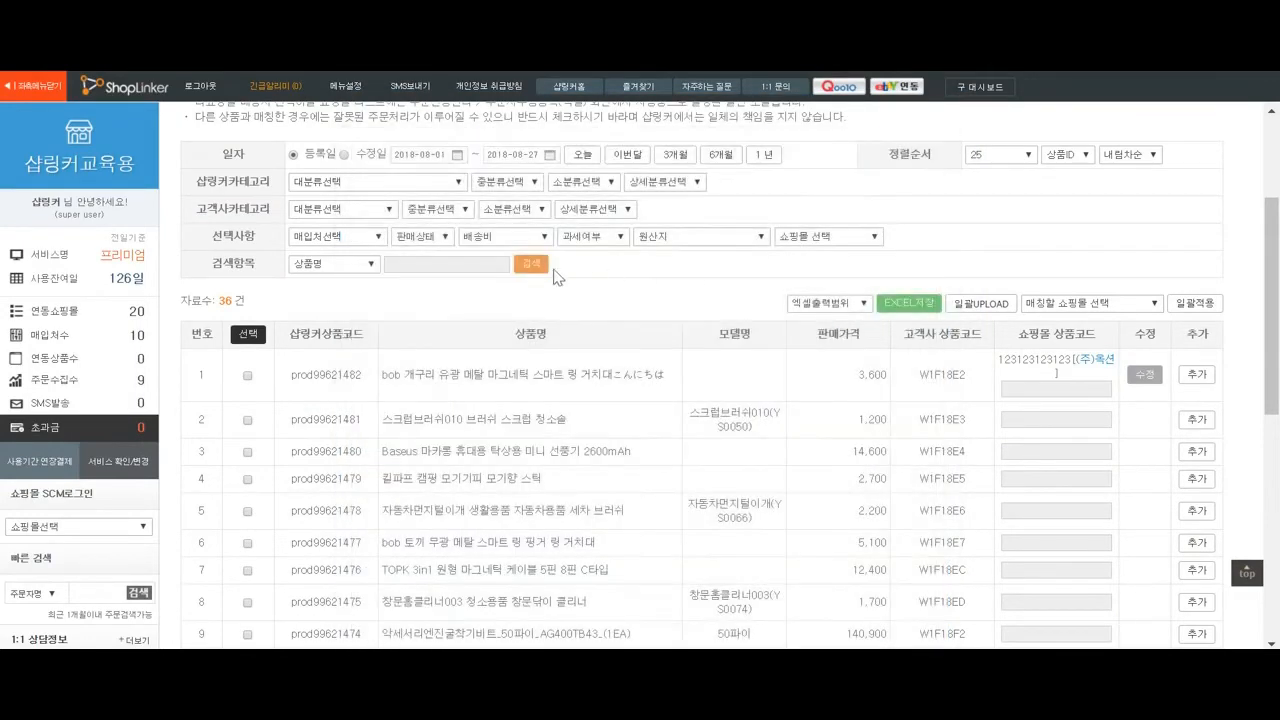
- Check the 쇼핑몰 상품코드 column of the refreshed product list for the uploaded (주)옥션 codes
scroll(676, 301, "down", 3)
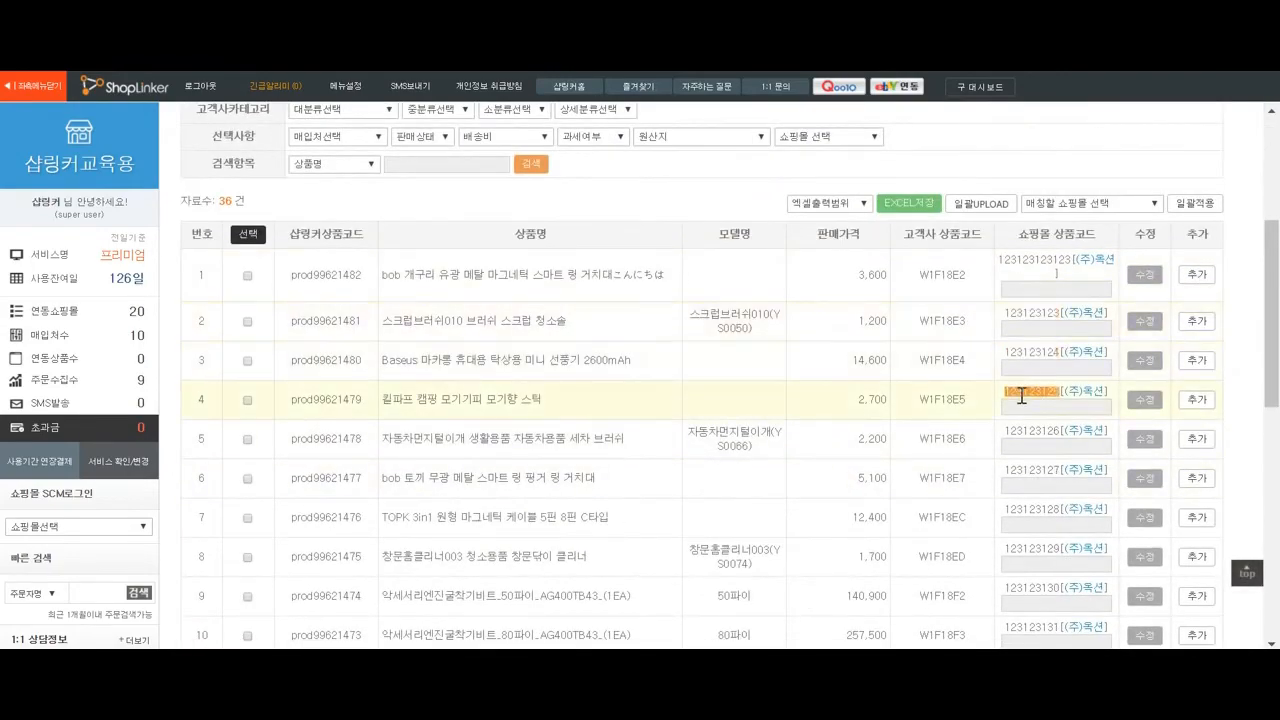
scroll(640, 408, "up", 3)
scroll(1037, 383, "down", 2)
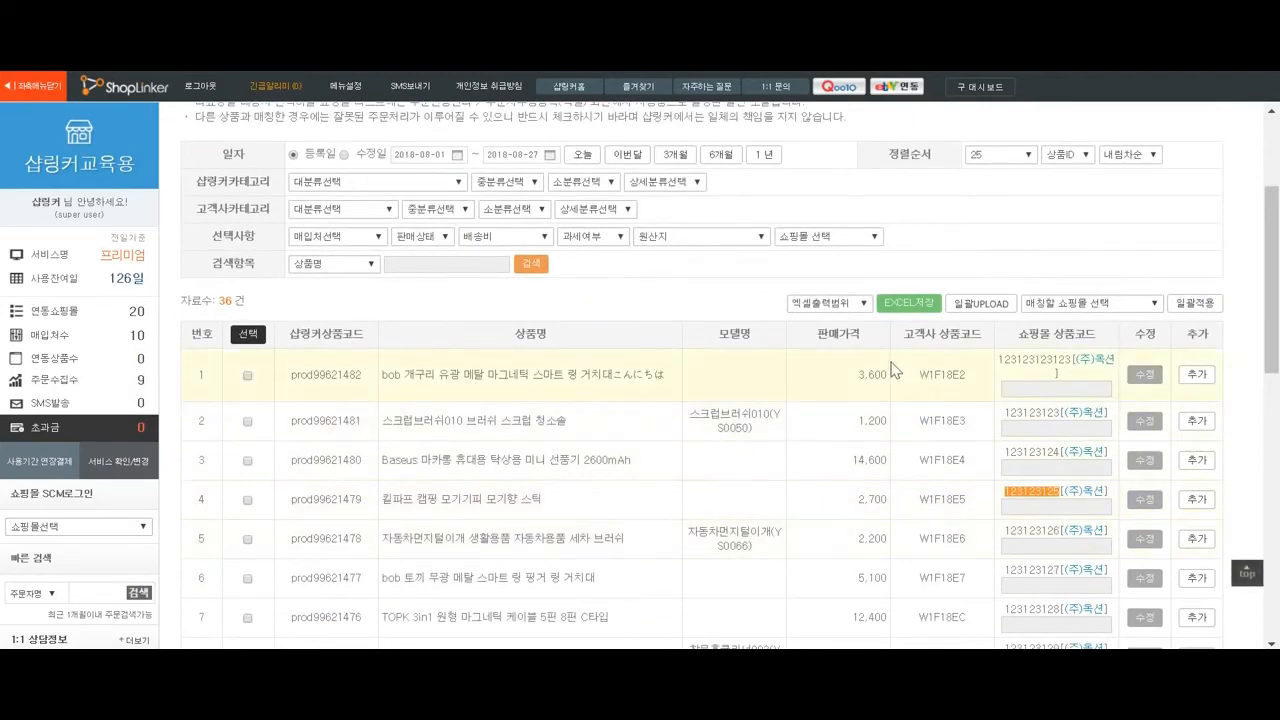
- Highlight the (주)옥션 codes matched to the first and third products to compare their 쇼핑몰 상품코드 values
left_click_drag(1004, 363, 1058, 362)
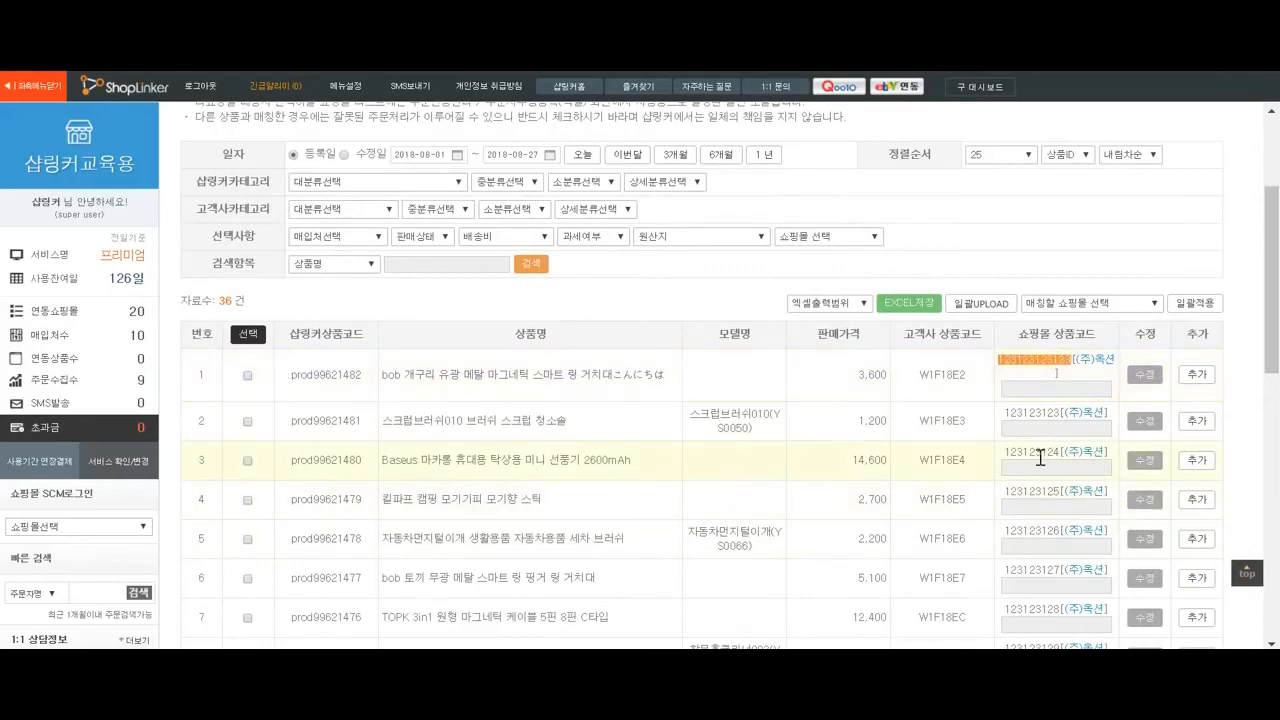
left_click_drag(1040, 457, 1055, 457)
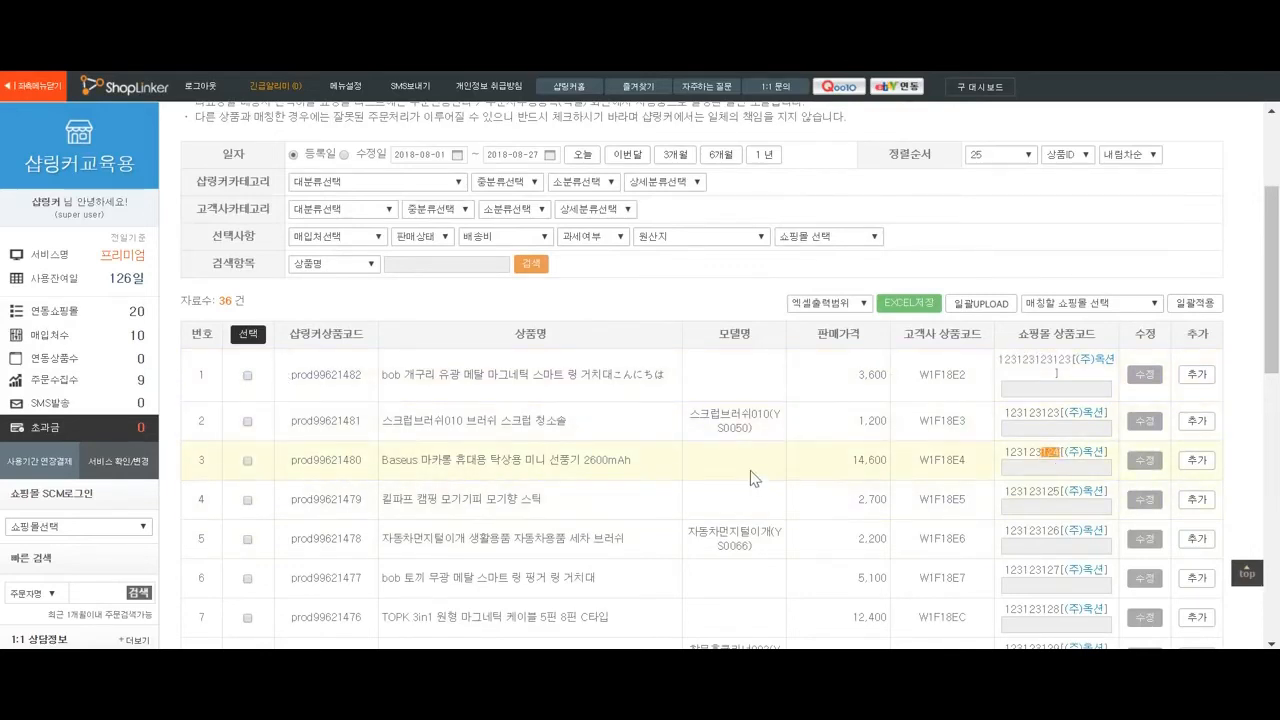
- Search the orders on the 주문서 확인/처리 page and select all the listed orders
scroll(629, 366, "up", 4)
mouse_move(411, 120)
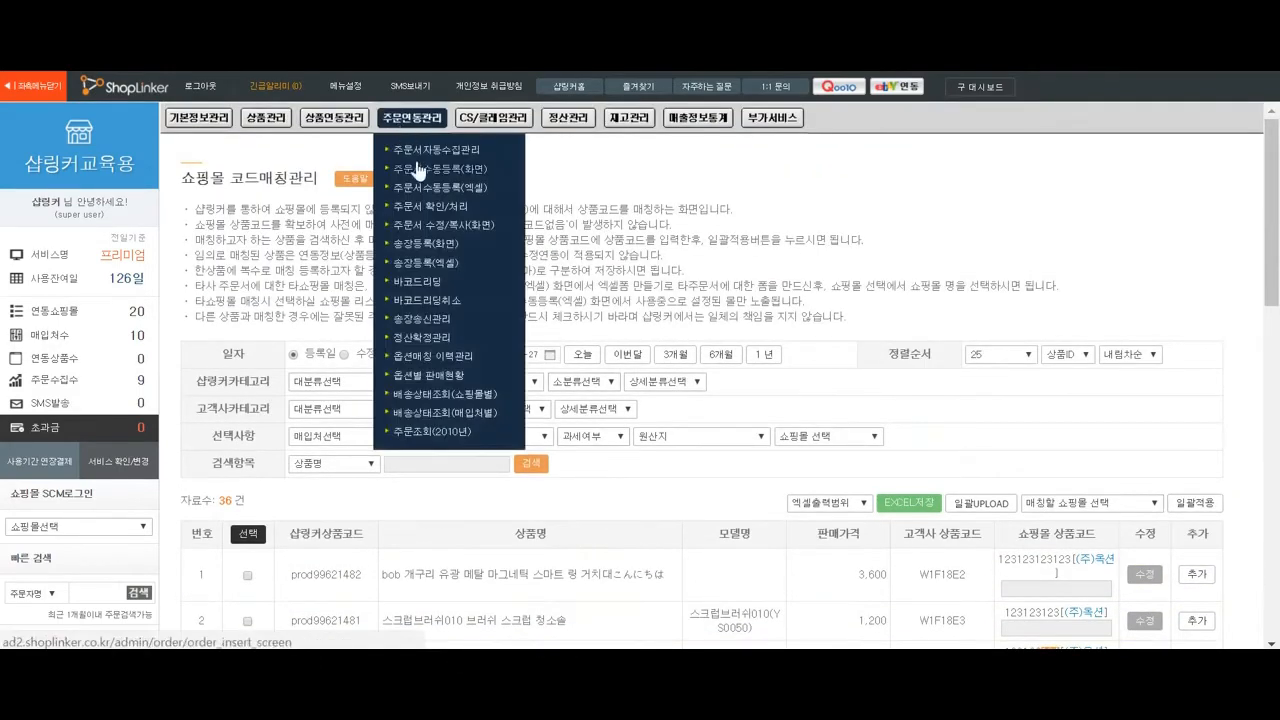
left_click(426, 206)
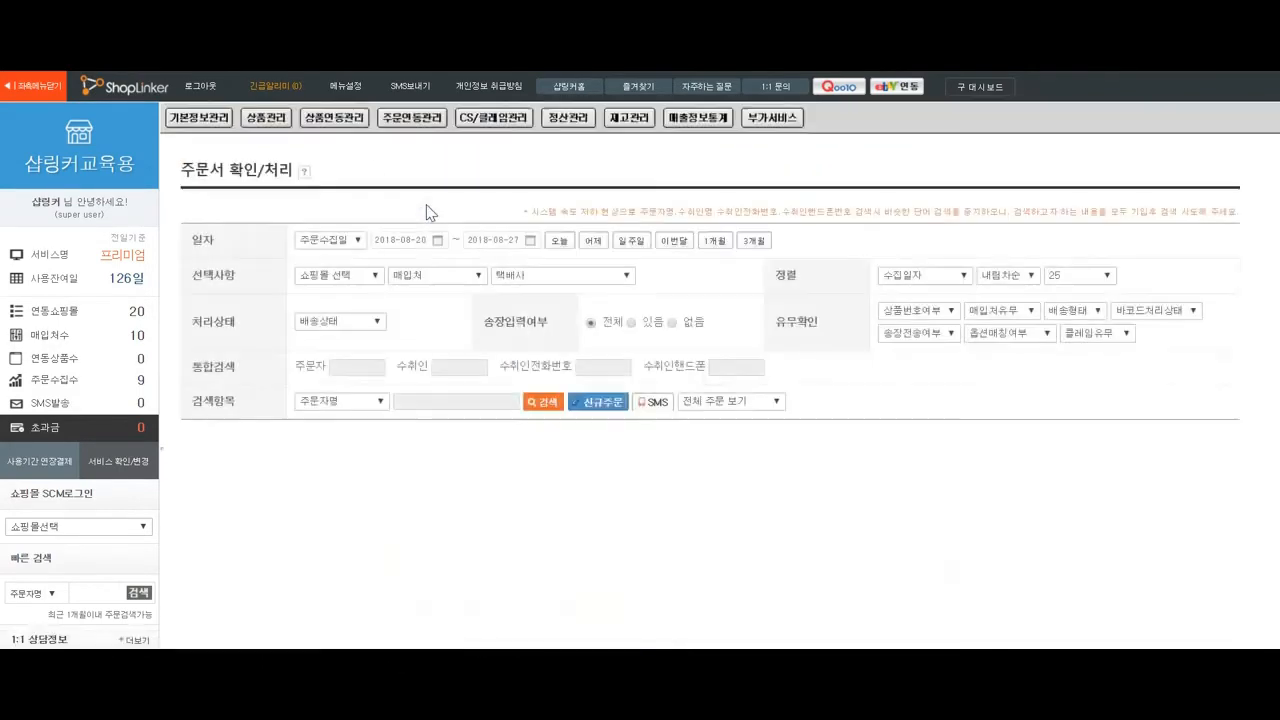
left_click(543, 402)
scroll(553, 418, "down", 3)
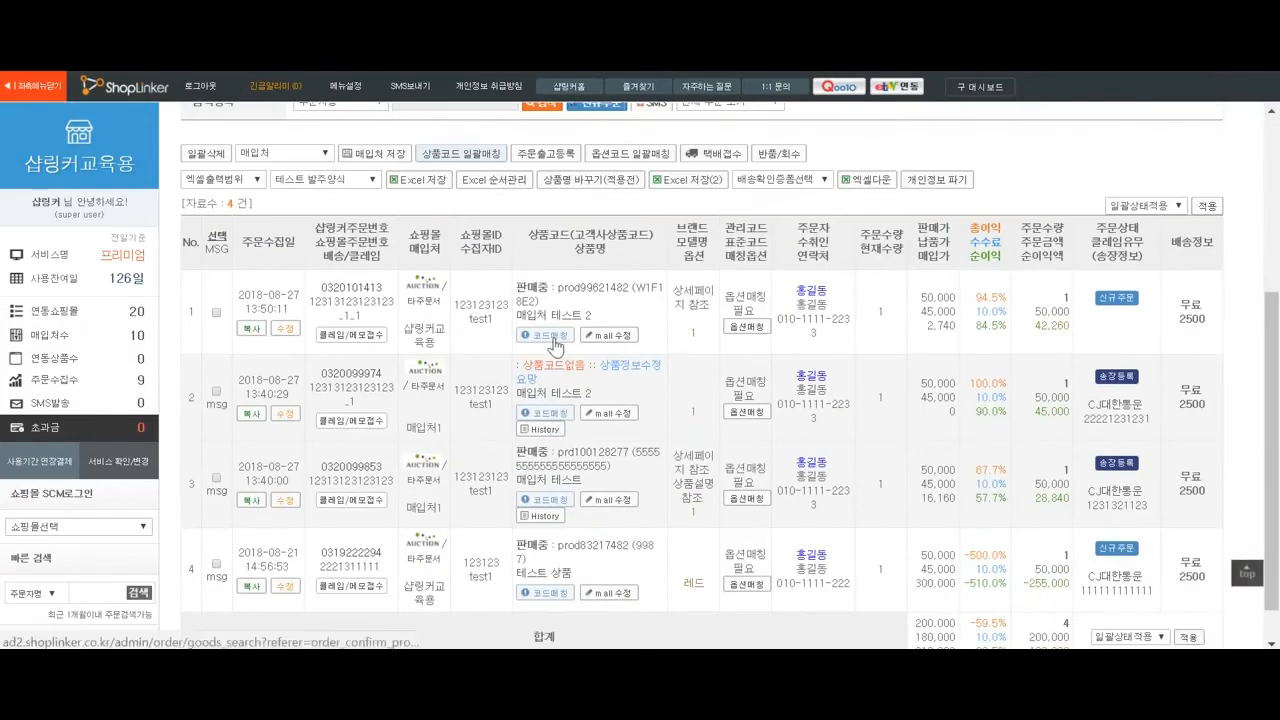
left_click(216, 236)
- Go back from the order list to the 쇼핑몰 코드매칭관리 page
scroll(497, 238, "up", 3)
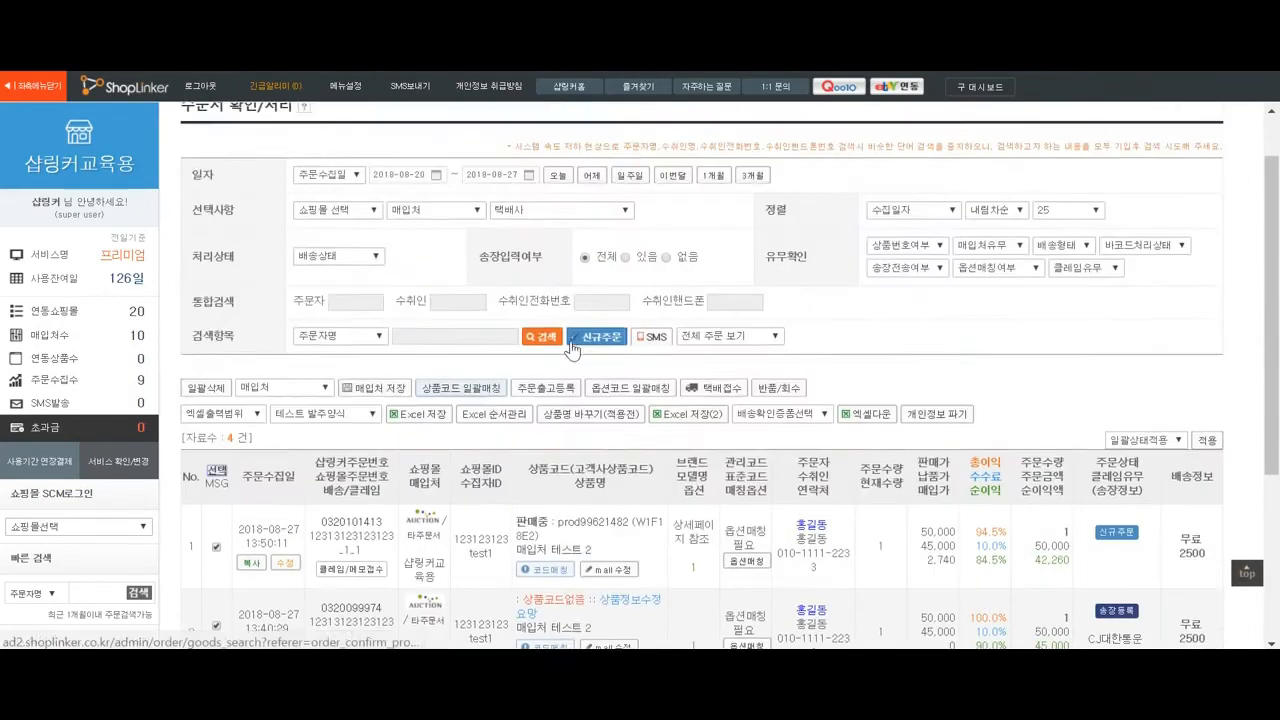
mouse_move(357, 137)
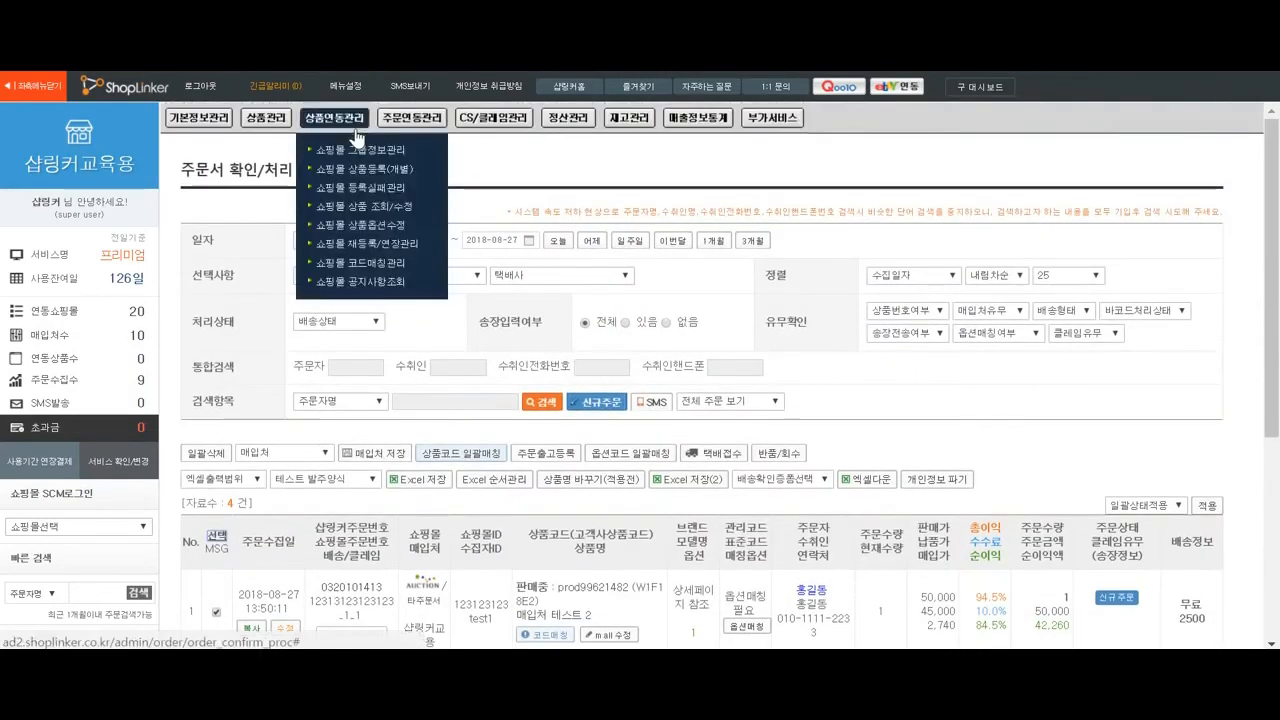
left_click(375, 263)
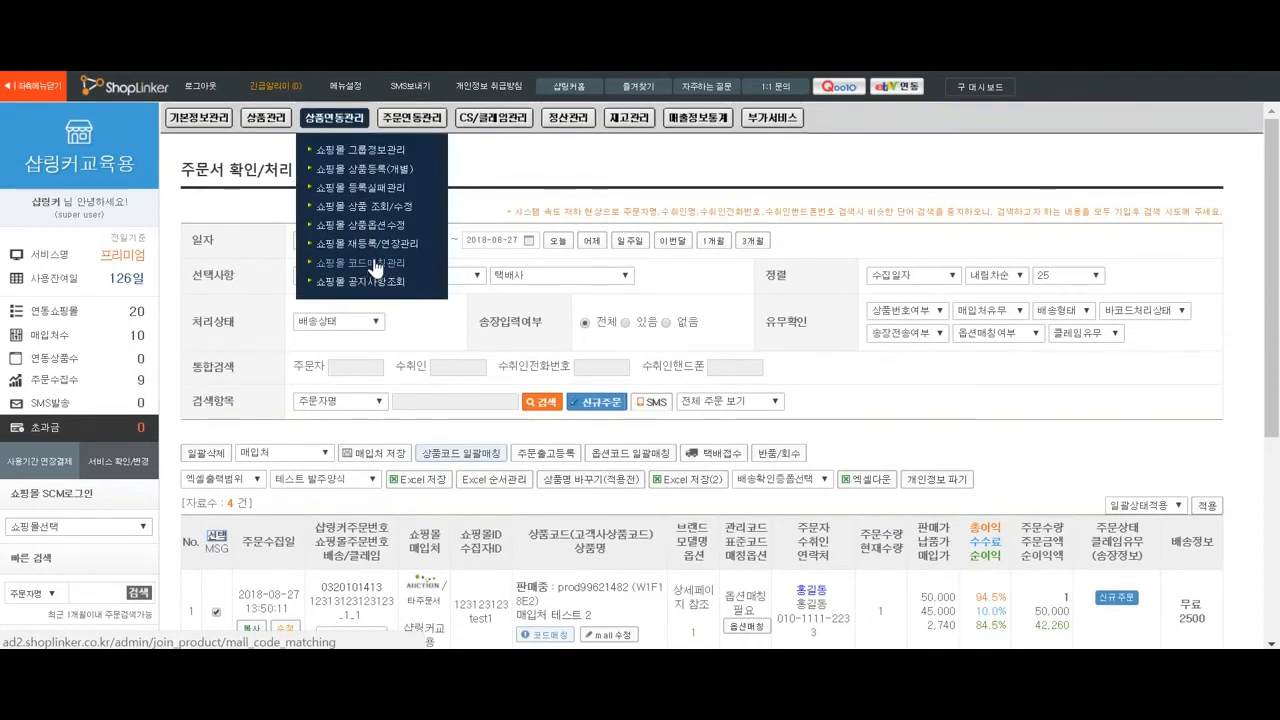